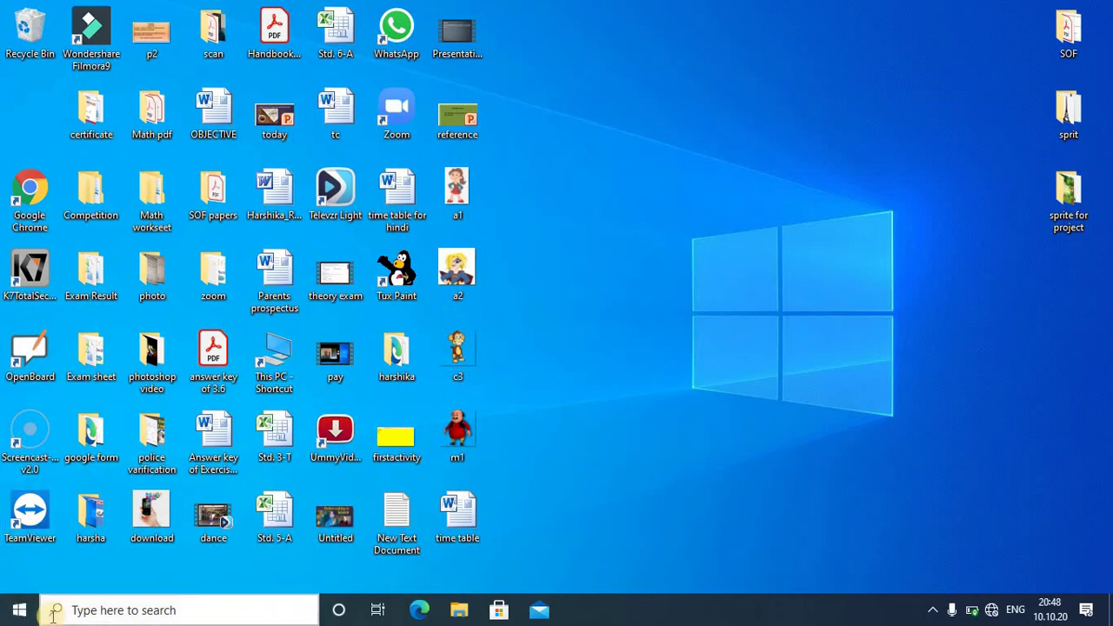
# - Search Windows for 'note' so Notepad appears as the best match
pyautogui.click(116, 610)
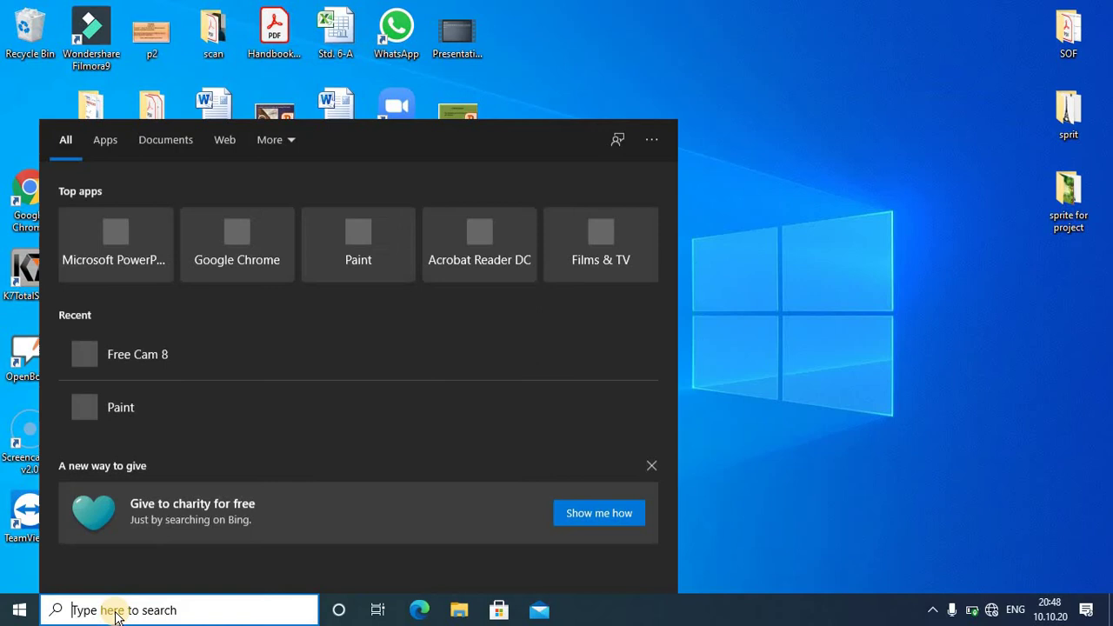
pyautogui.write('note')
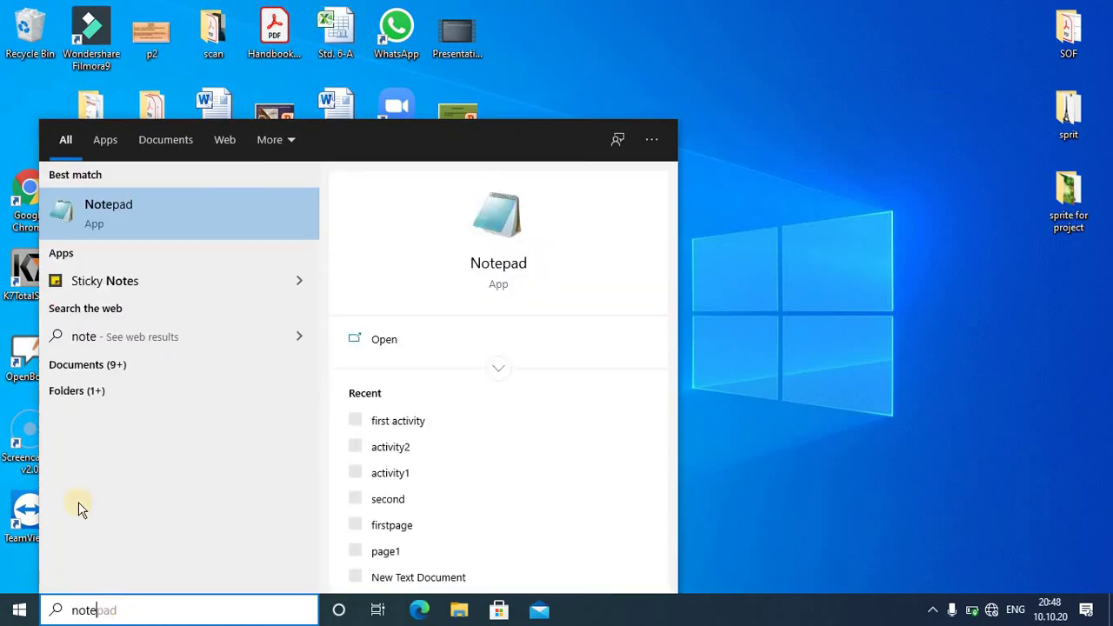
# - Launch Notepad and write the opening <html> and closing </html> tags on separate lines
pyautogui.click(137, 227)
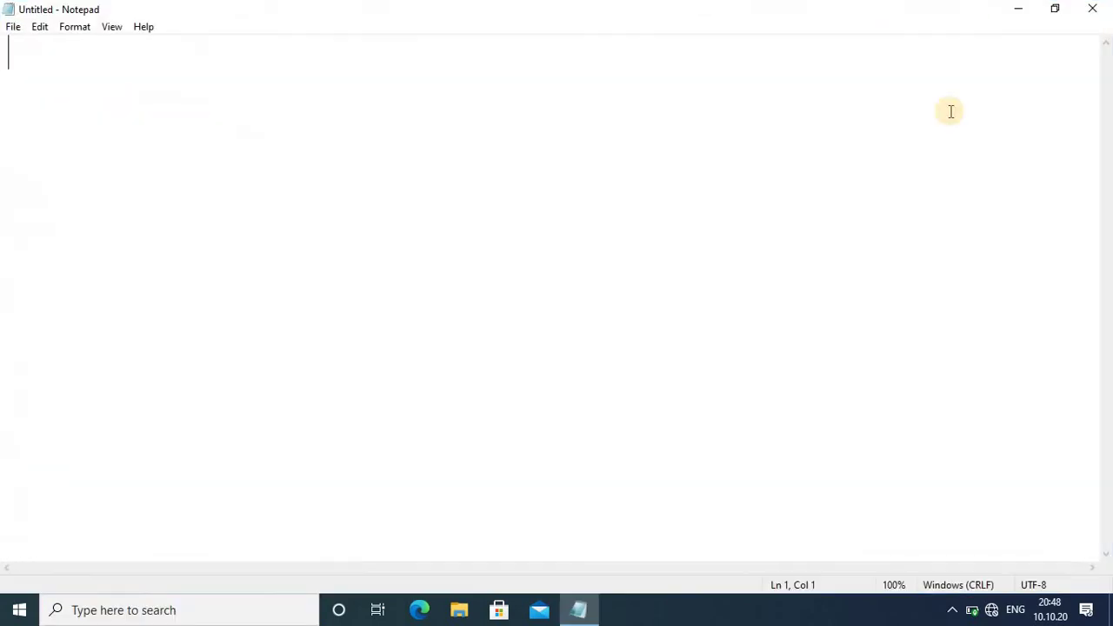
pyautogui.write('<>')
pyautogui.press('Left')
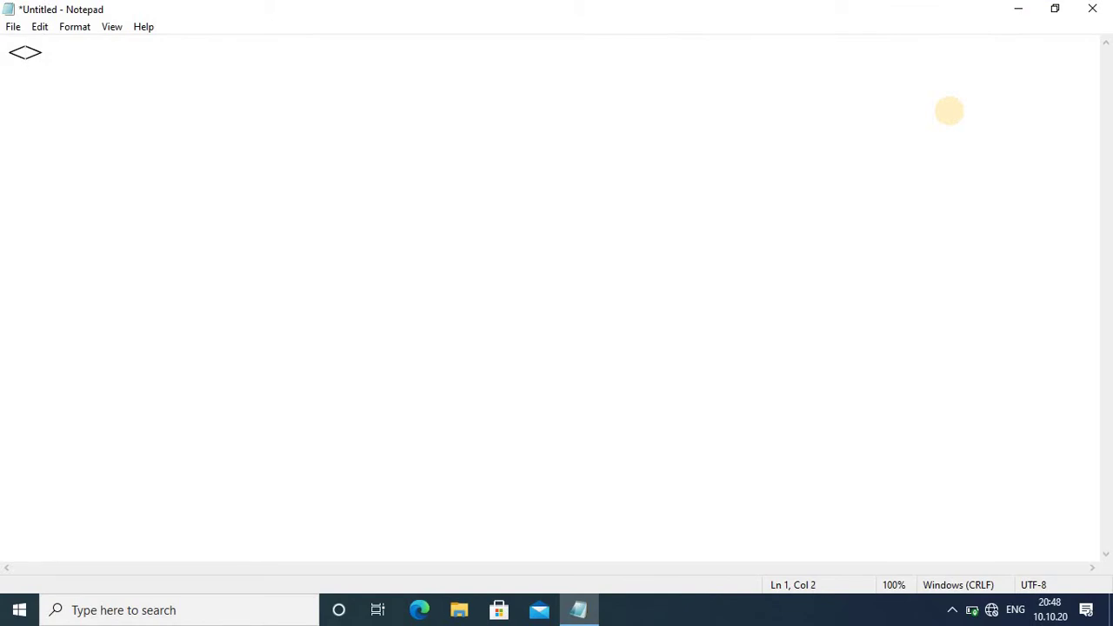
pyautogui.write('html')
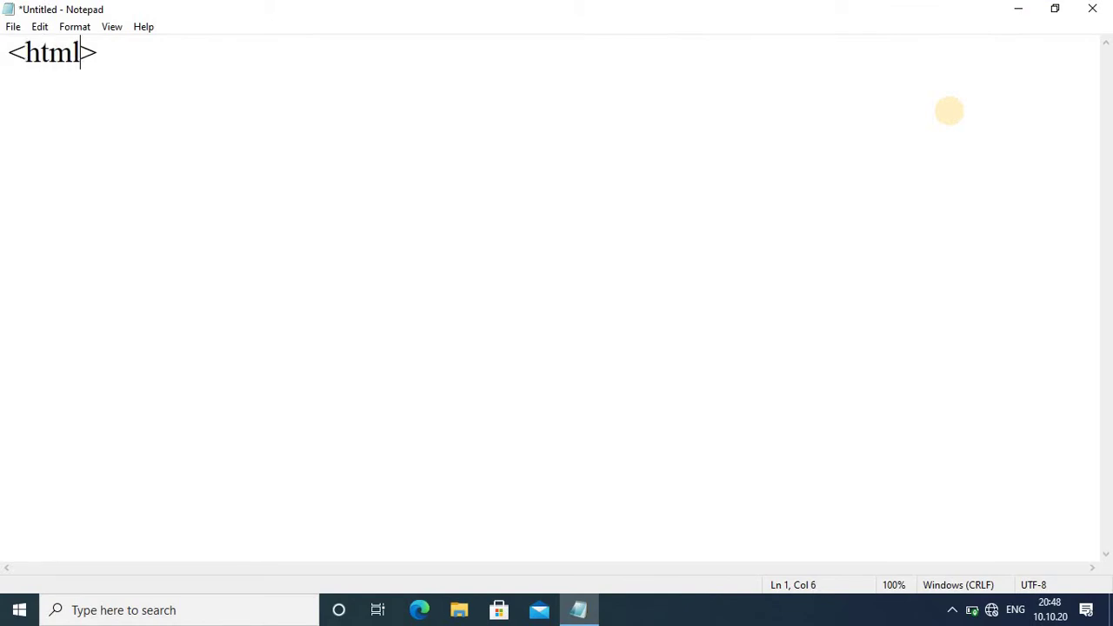
pyautogui.press('Right')
pyautogui.press('Return')
pyautogui.press('Return')
pyautogui.write('</>')
pyautogui.press('Left')
pyautogui.write('/')
pyautogui.write('html')
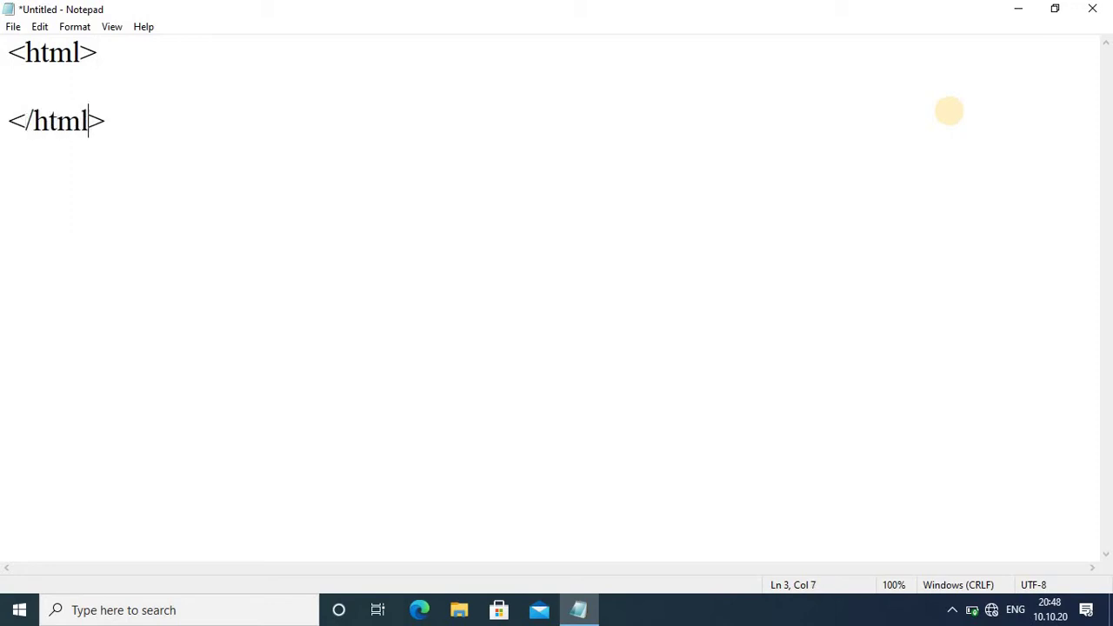
# - Insert <body> and </body> tags between the html tags, with a blank line between
pyautogui.press('Up')
pyautogui.write('<>')
pyautogui.press('Left')
pyautogui.write('b')
pyautogui.write('ody')
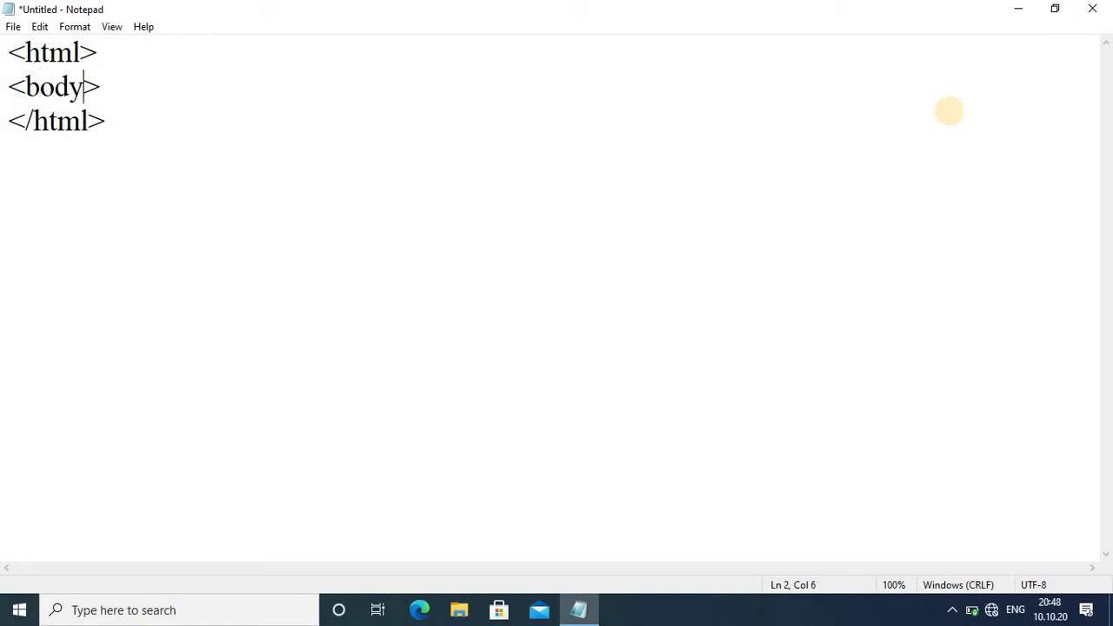
pyautogui.press('Right')
pyautogui.press('Return')
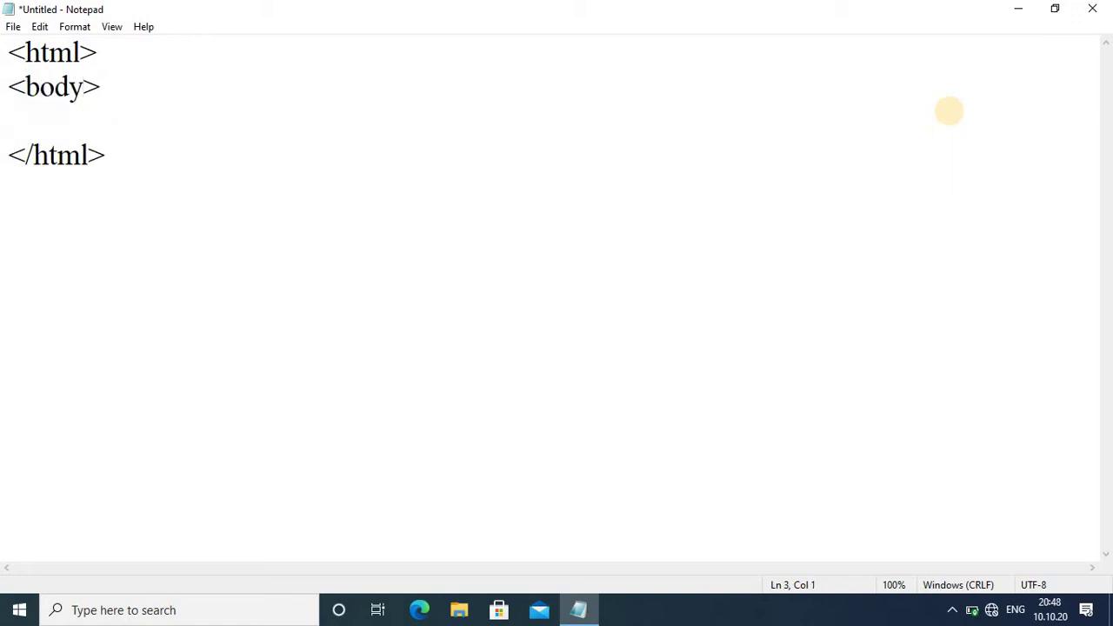
pyautogui.press('Return')
pyautogui.write('<>')
pyautogui.press('Left')
pyautogui.write('/')
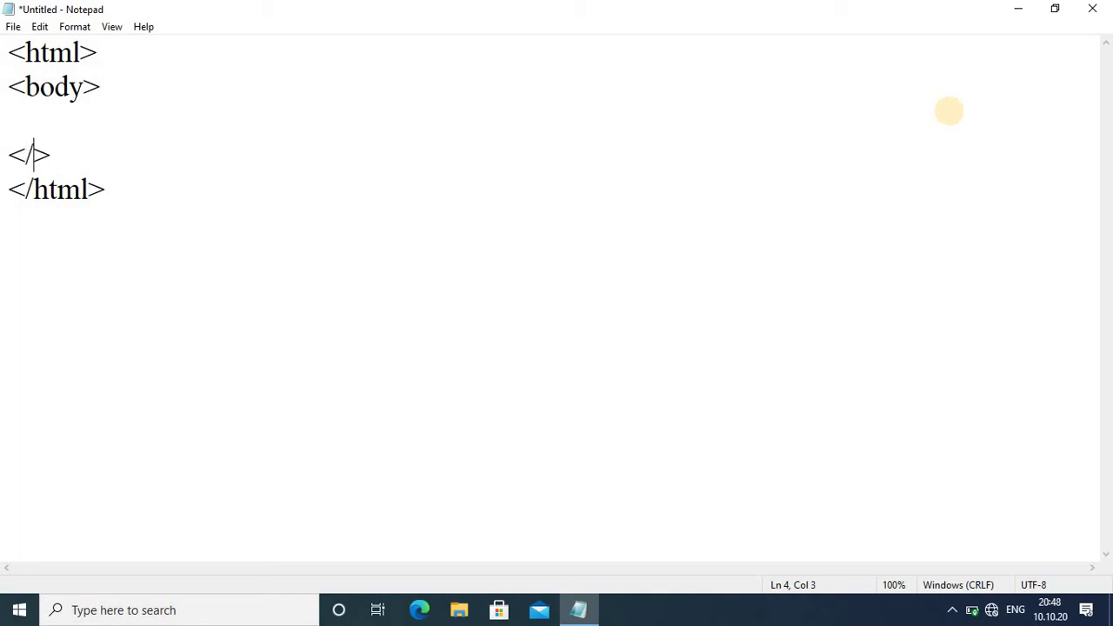
pyautogui.write('bo')
pyautogui.write('dy')
# - Place the caret right after the word body in the opening body tag
pyautogui.press('Home')
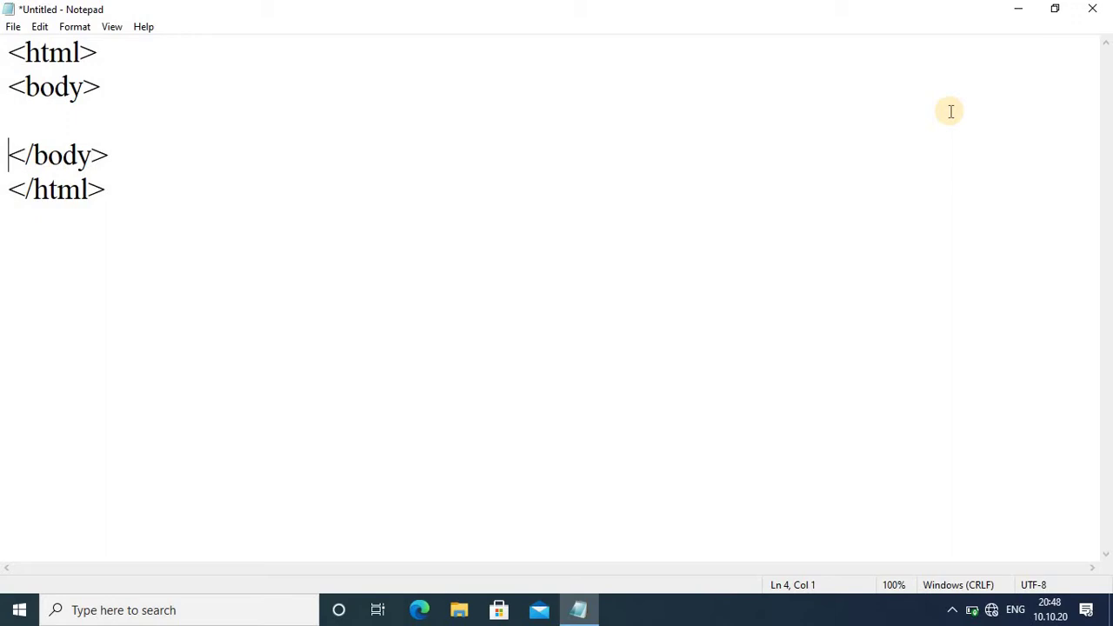
pyautogui.press('Up')
pyautogui.press('Down')
pyautogui.press('Up')
pyautogui.press('Up')
pyautogui.press('Right')
pyautogui.press('Right')
pyautogui.press('Right')
pyautogui.press('Right')
pyautogui.press('Right')
# - Add bgcolor="yellow" to the opening body tag, correcting a typo along the way
pyautogui.write('bg')
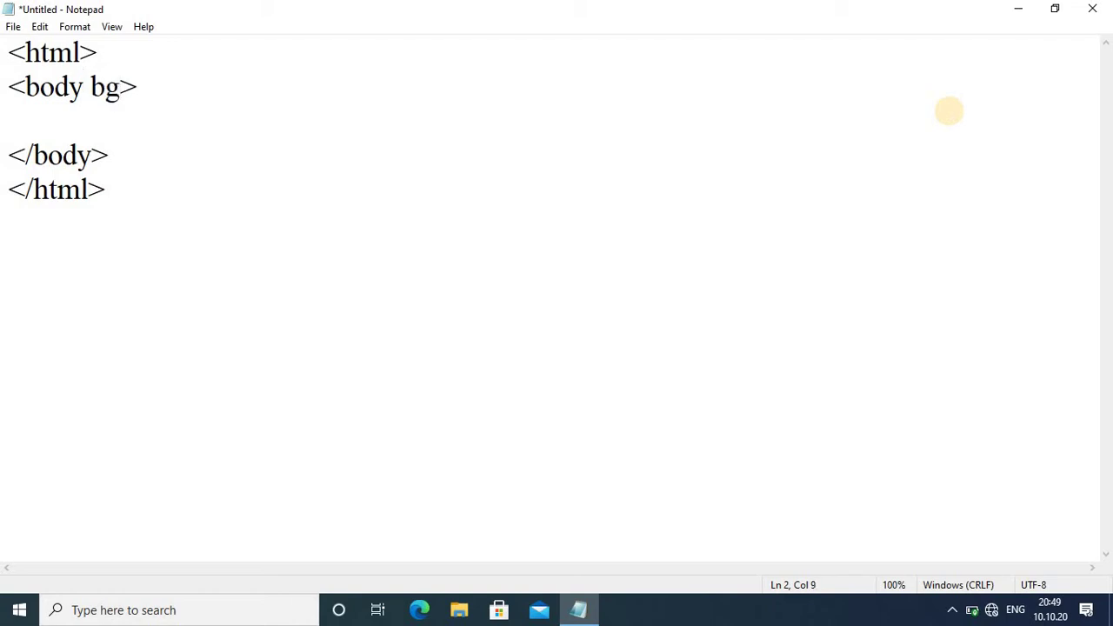
pyautogui.write('colo')
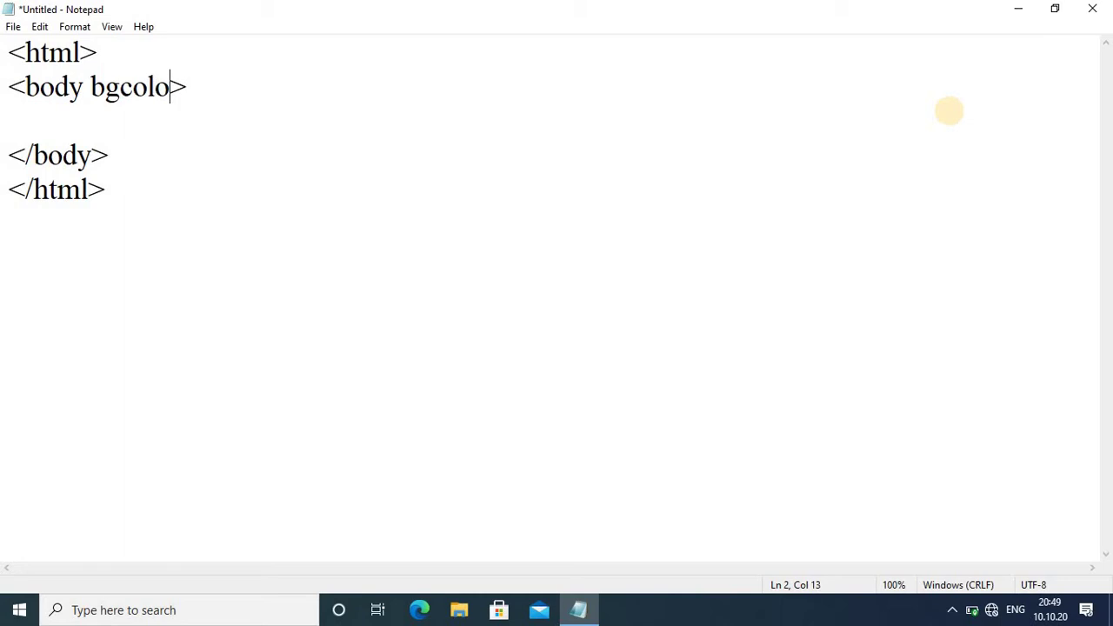
pyautogui.write('r=')
pyautogui.write('"')
pyautogui.write('"')
pyautogui.press('Left')
pyautogui.write('yo')
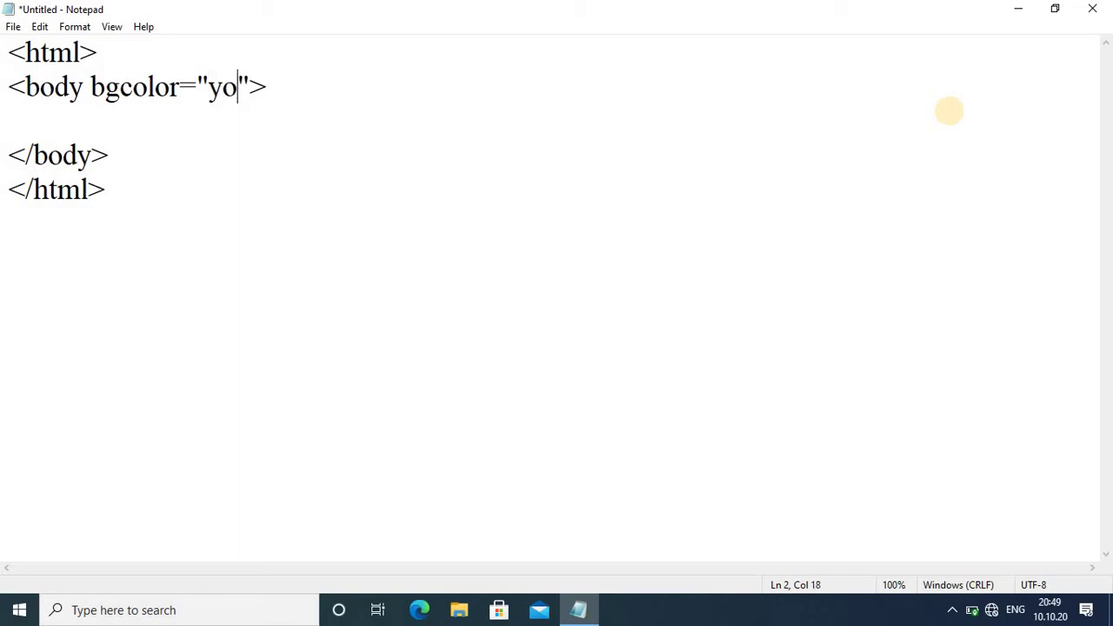
pyautogui.write('ll')
pyautogui.press('BackSpace')
pyautogui.press('BackSpace')
pyautogui.press('BackSpace')
pyautogui.write('ello')
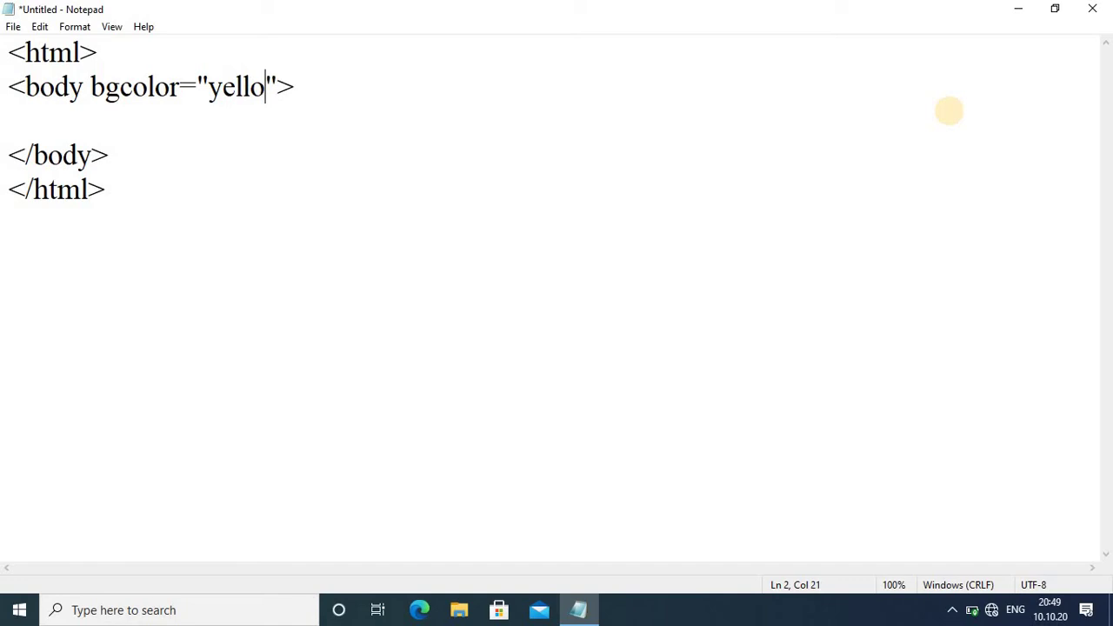
pyautogui.write('w')
# - Save the document as activity2.html, replacing the existing Activity2 file
pyautogui.click(11, 27)
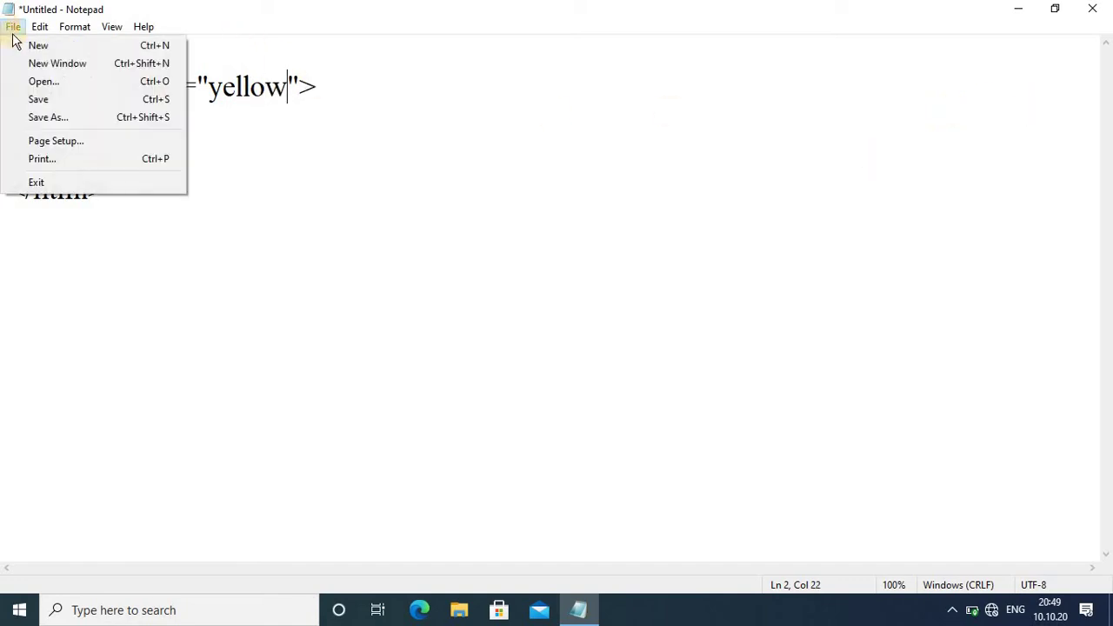
pyautogui.click(52, 102)
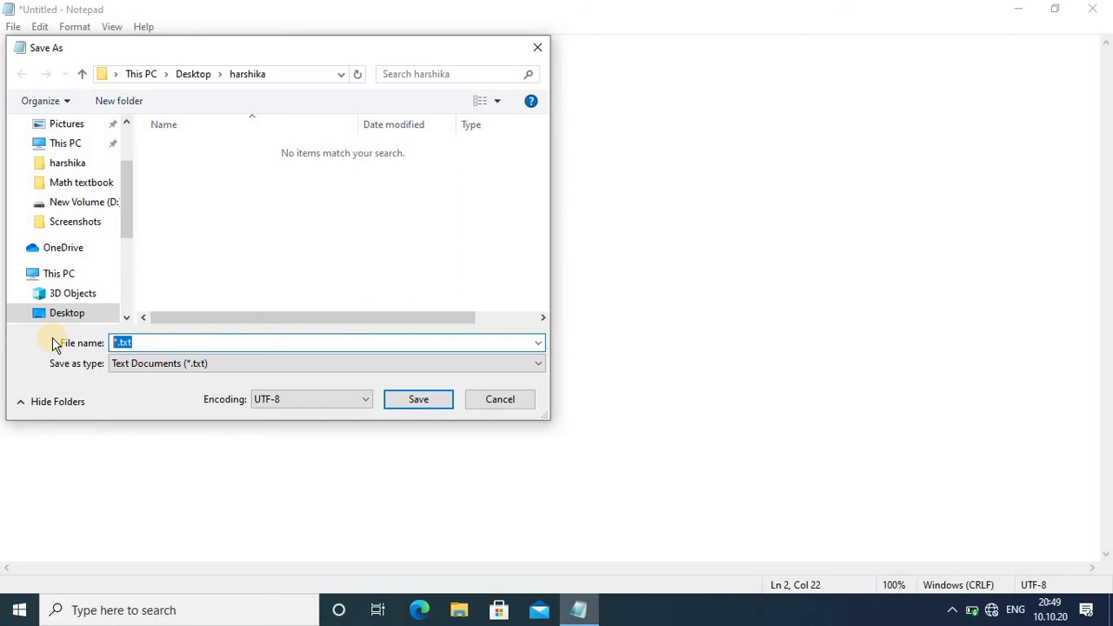
pyautogui.write('acti')
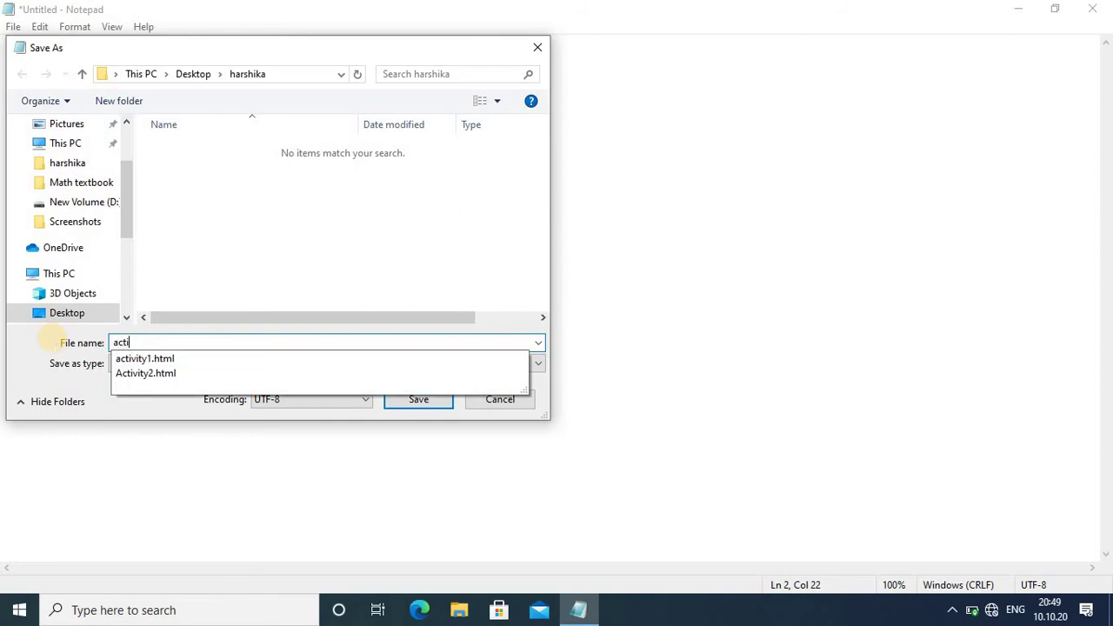
pyautogui.write('vity')
pyautogui.write('2.')
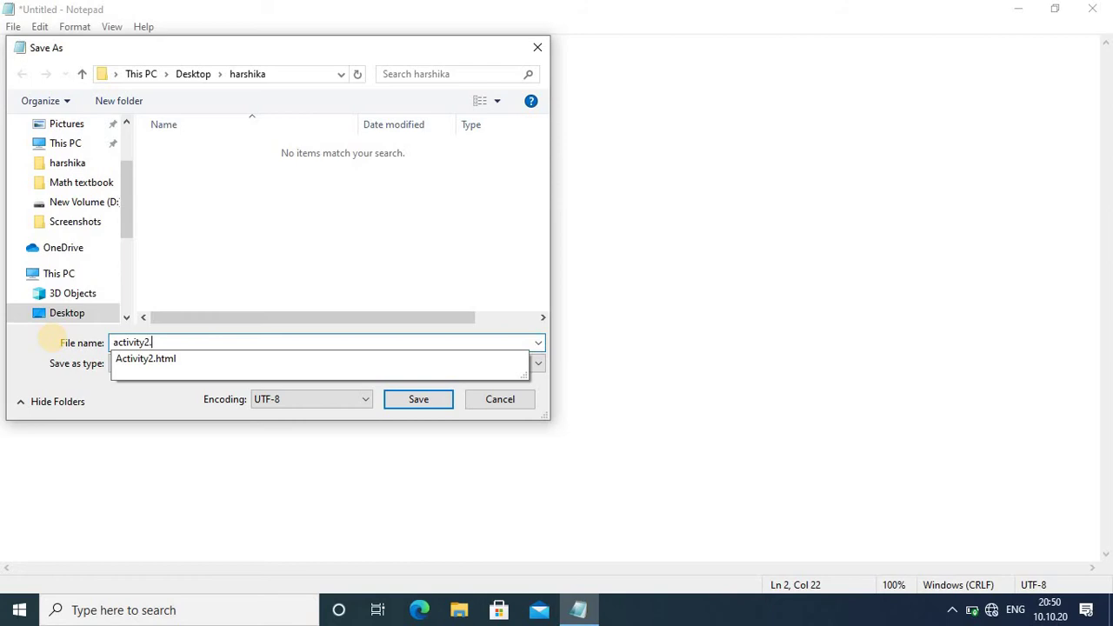
pyautogui.write('html')
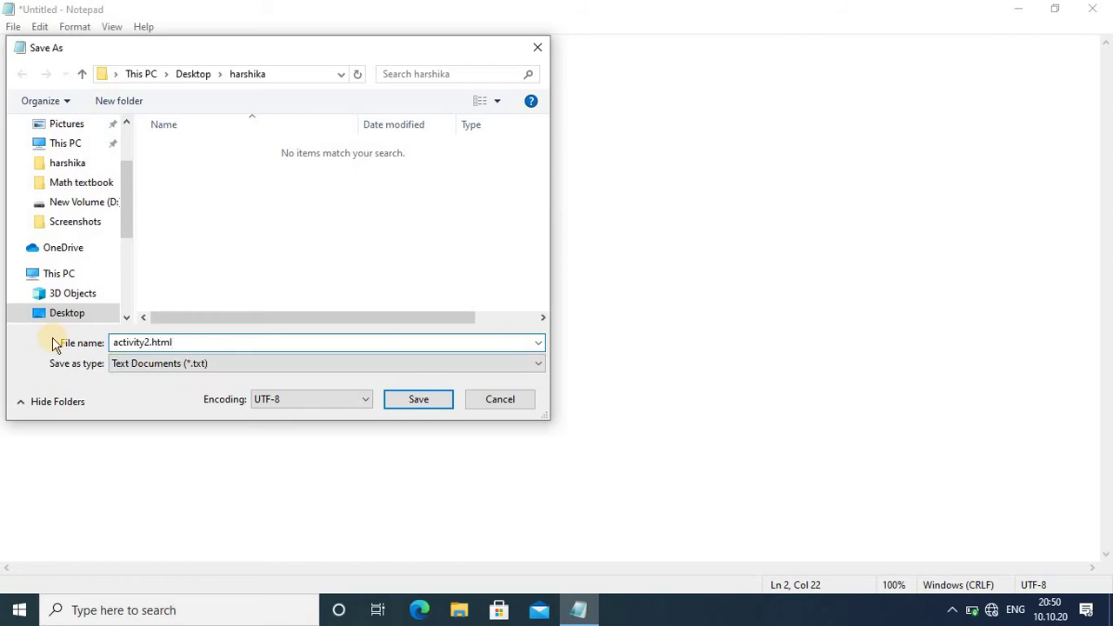
pyautogui.press('Return')
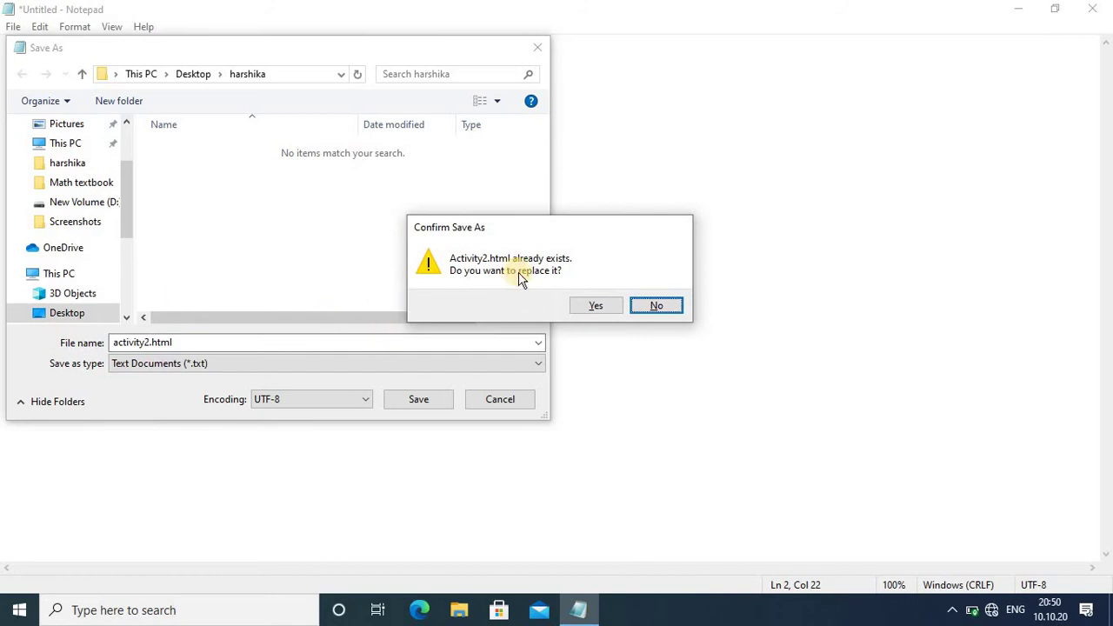
pyautogui.click(591, 306)
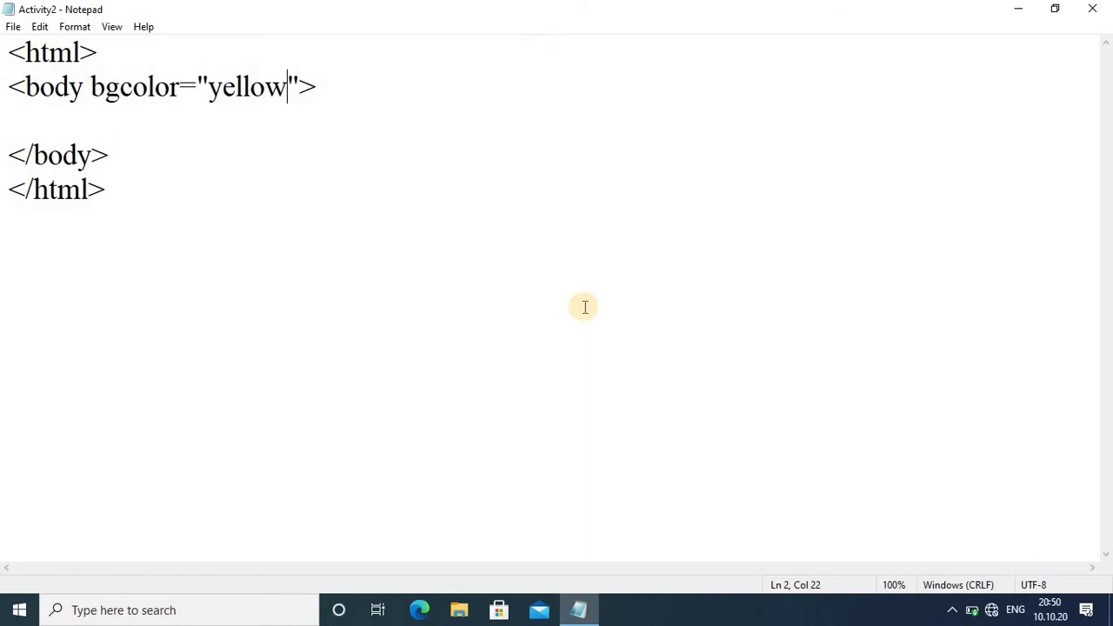
# - With Notepad minimized, open the harshika folder and Activity2's Open with program list
pyautogui.click(1013, 11)
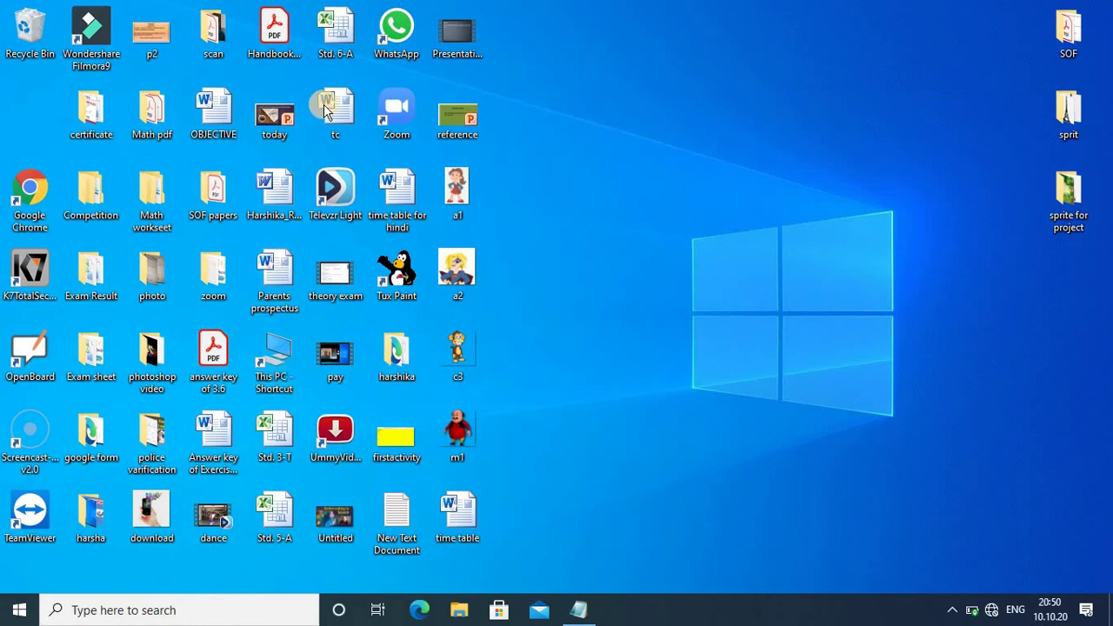
pyautogui.click(390, 369)
pyautogui.doubleClick(391, 367)
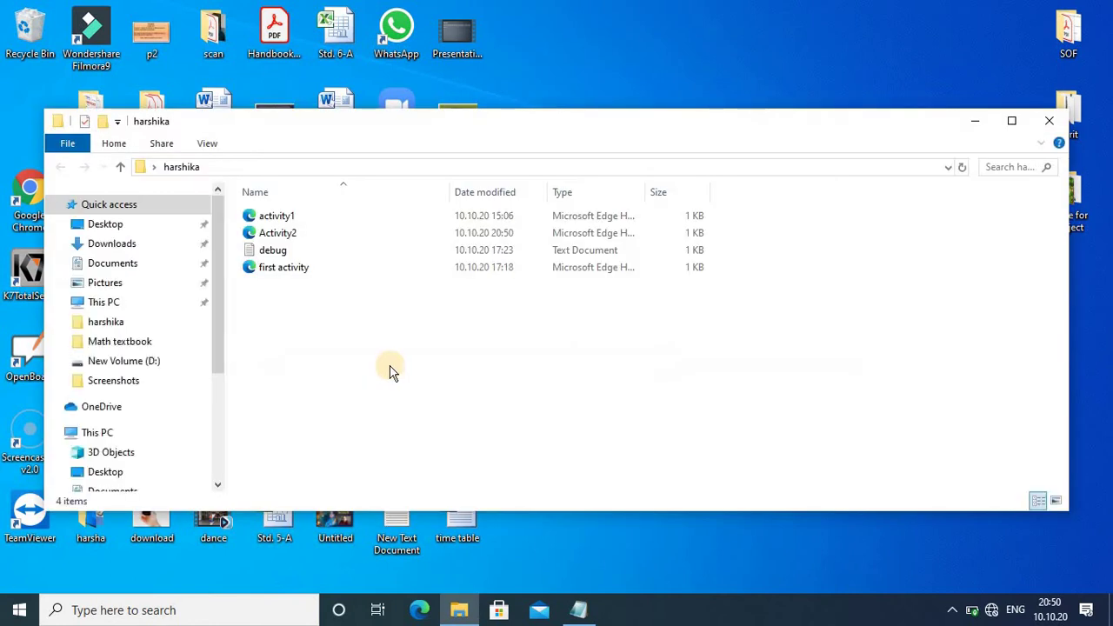
pyautogui.click(292, 235)
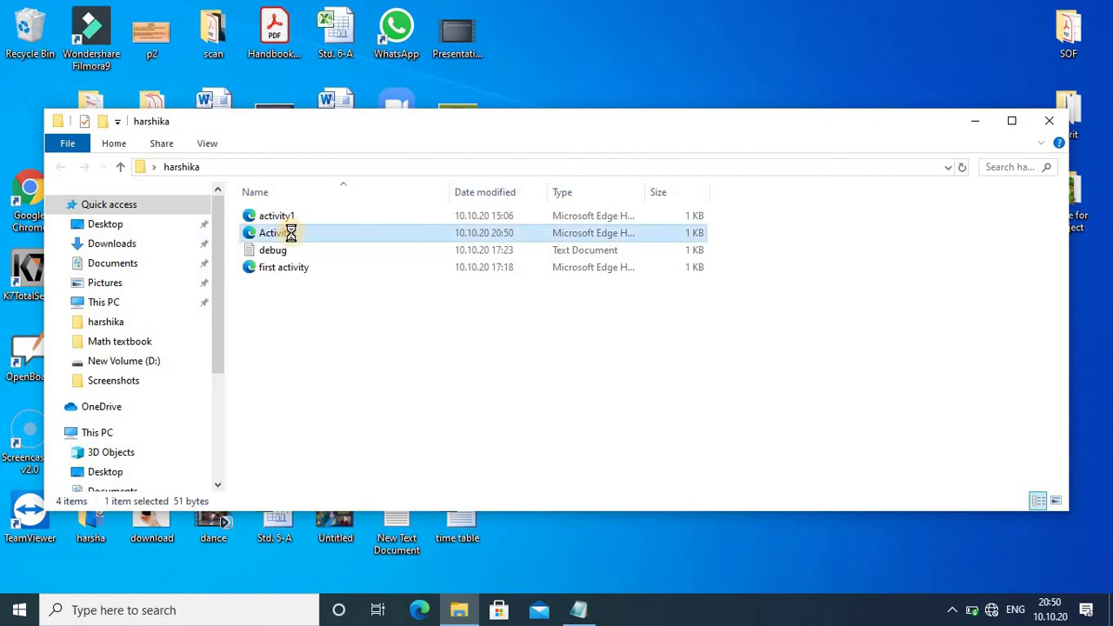
pyautogui.rightClick(292, 233)
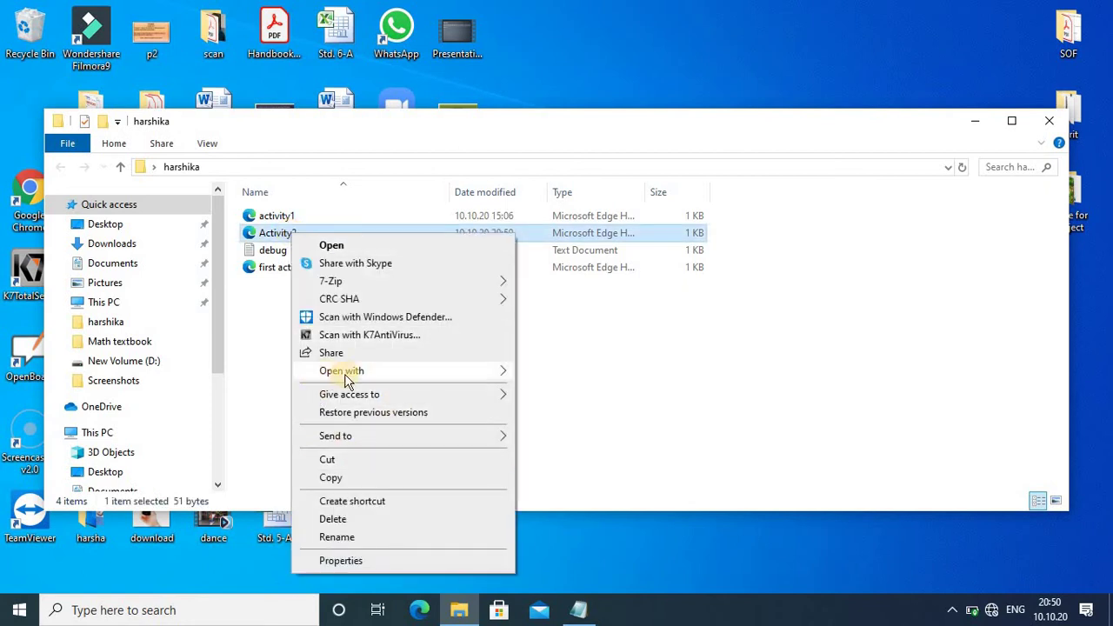
pyautogui.moveTo(341, 370)
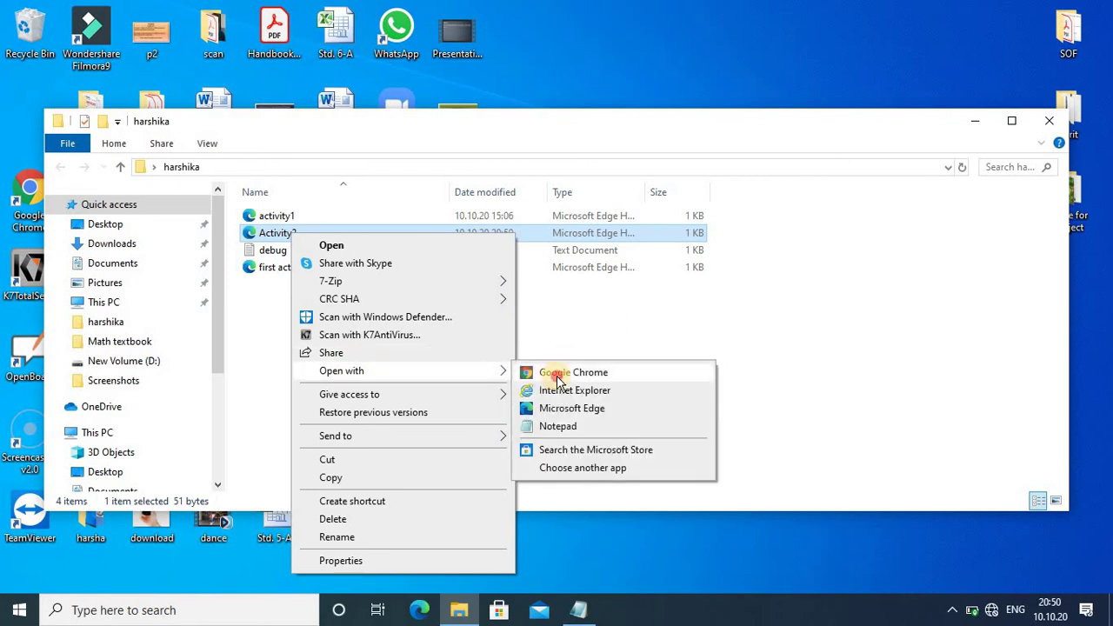
# - View Activity2 as a yellow page in Chrome, then minimize Chrome
pyautogui.click(557, 376)
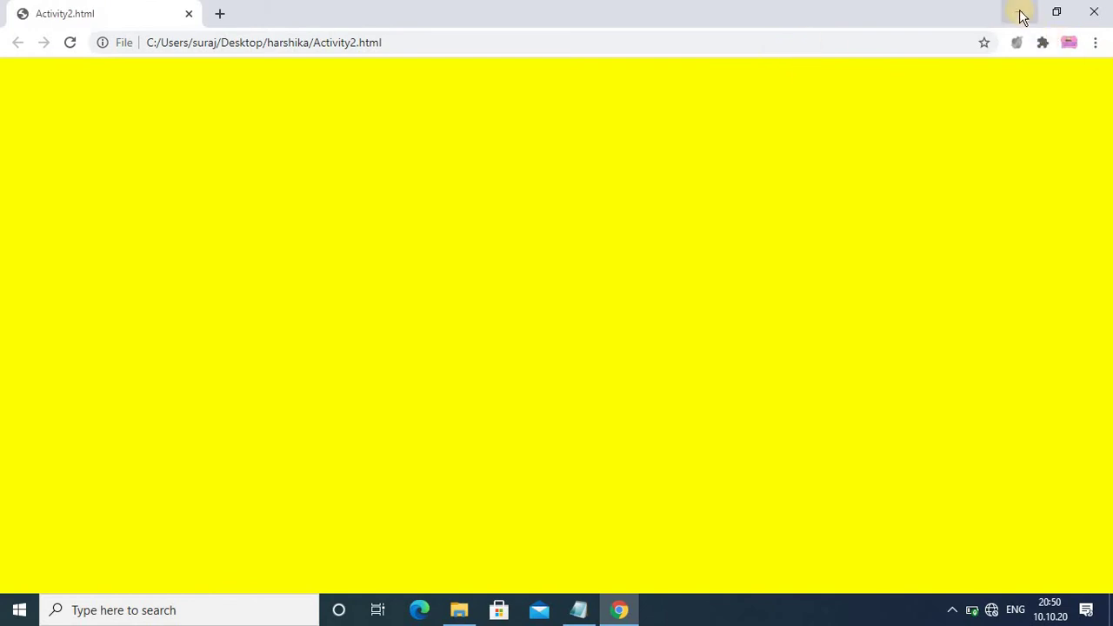
pyautogui.click(1020, 14)
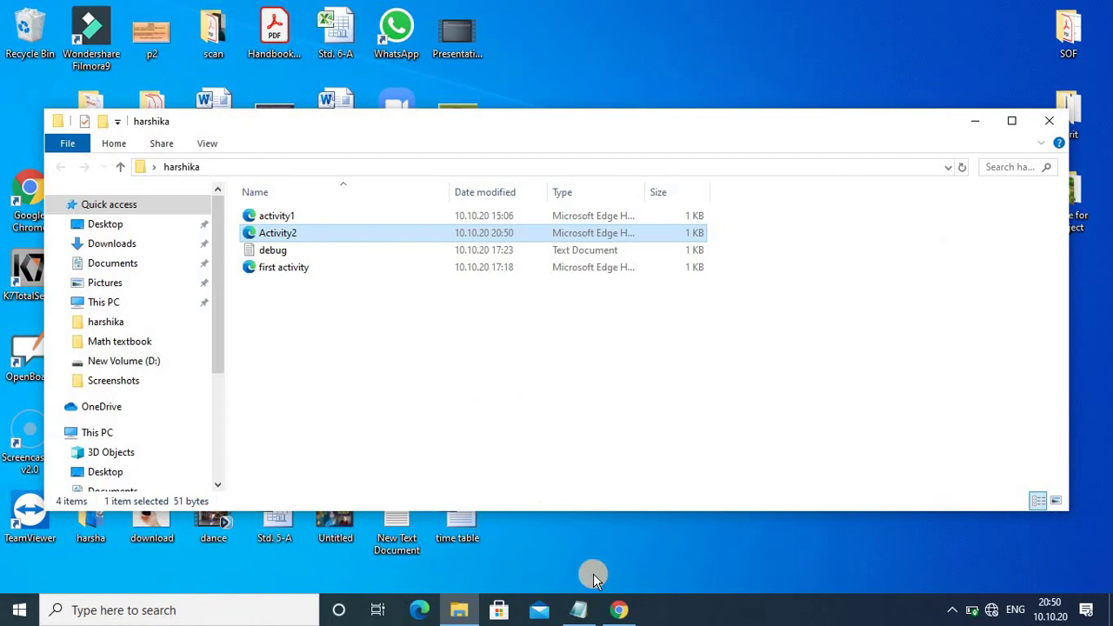
# - Replace the yellow bgcolor value with red and save Activity2
pyautogui.click(578, 609)
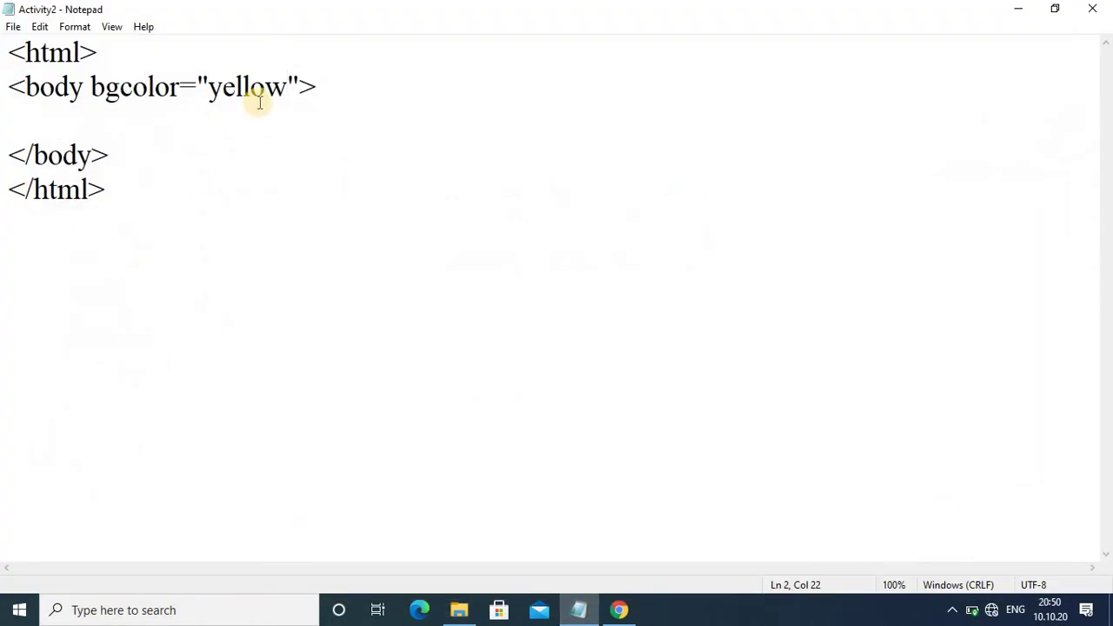
pyautogui.press('BackSpace')
pyautogui.press('BackSpace')
pyautogui.press('BackSpace')
pyautogui.press('BackSpace')
pyautogui.press('BackSpace')
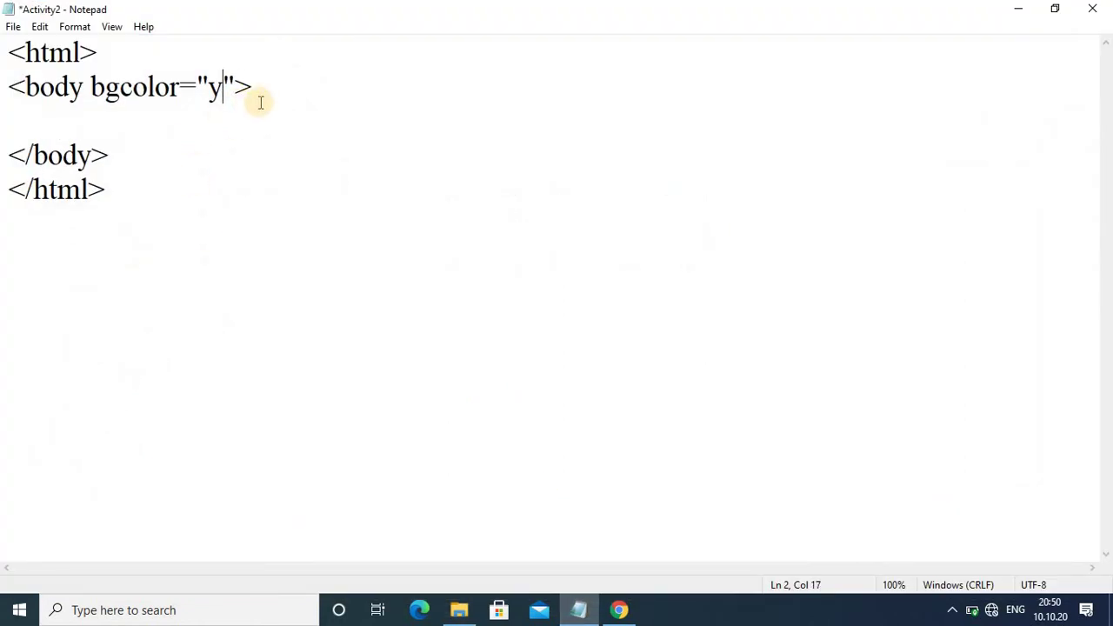
pyautogui.press('BackSpace')
pyautogui.write('red')
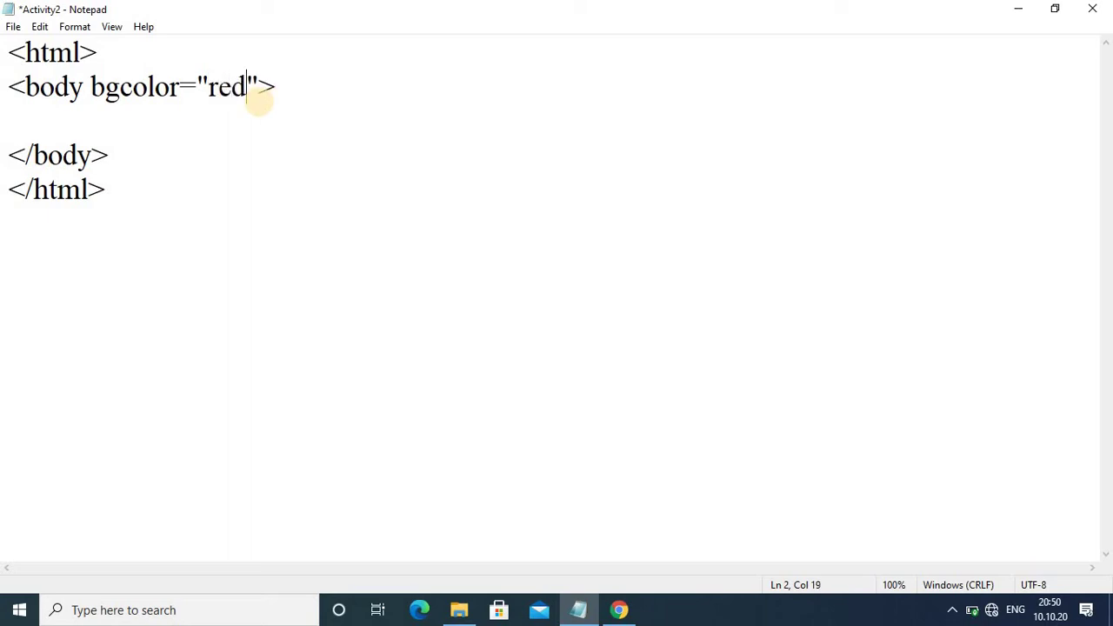
pyautogui.click(10, 26)
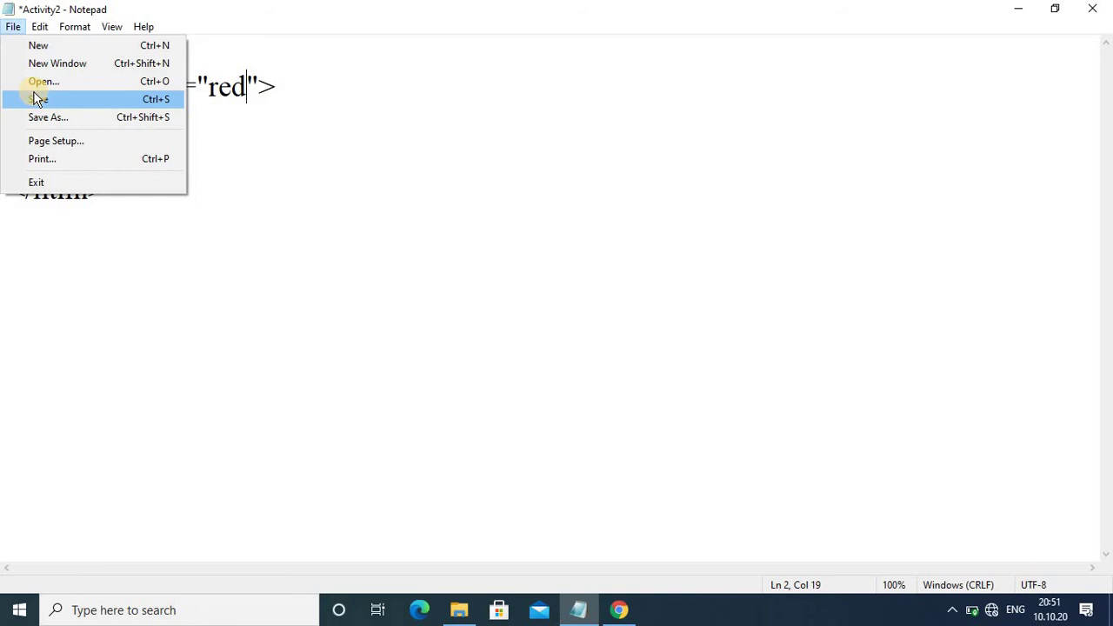
pyautogui.click(37, 99)
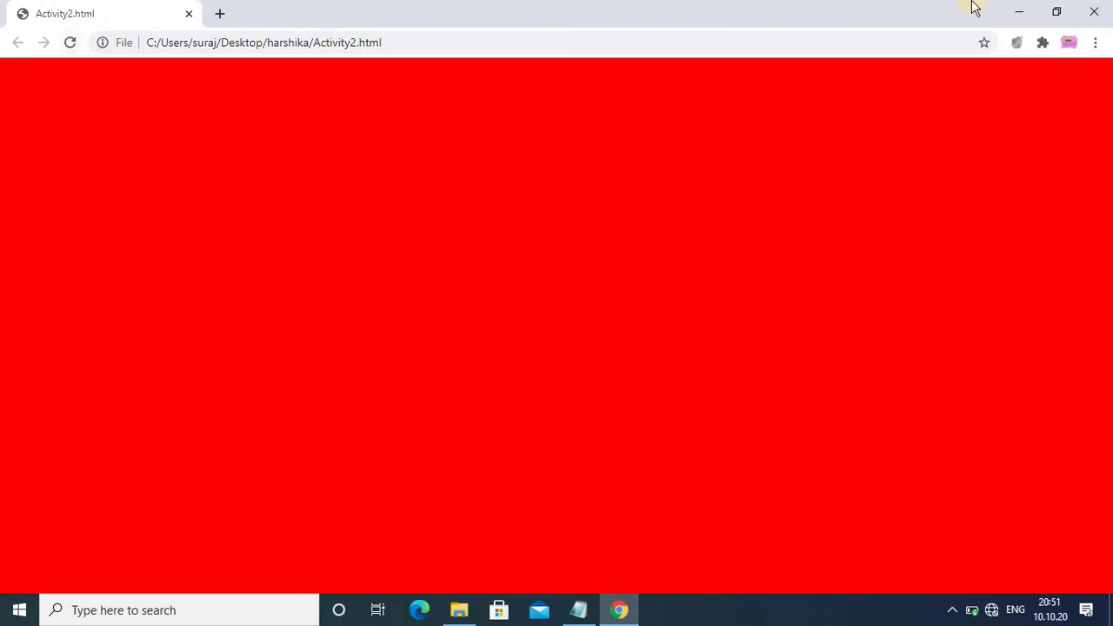
# - Minimize Chrome's red Activity2 page to bring the Notepad source back
pyautogui.click(1017, 14)
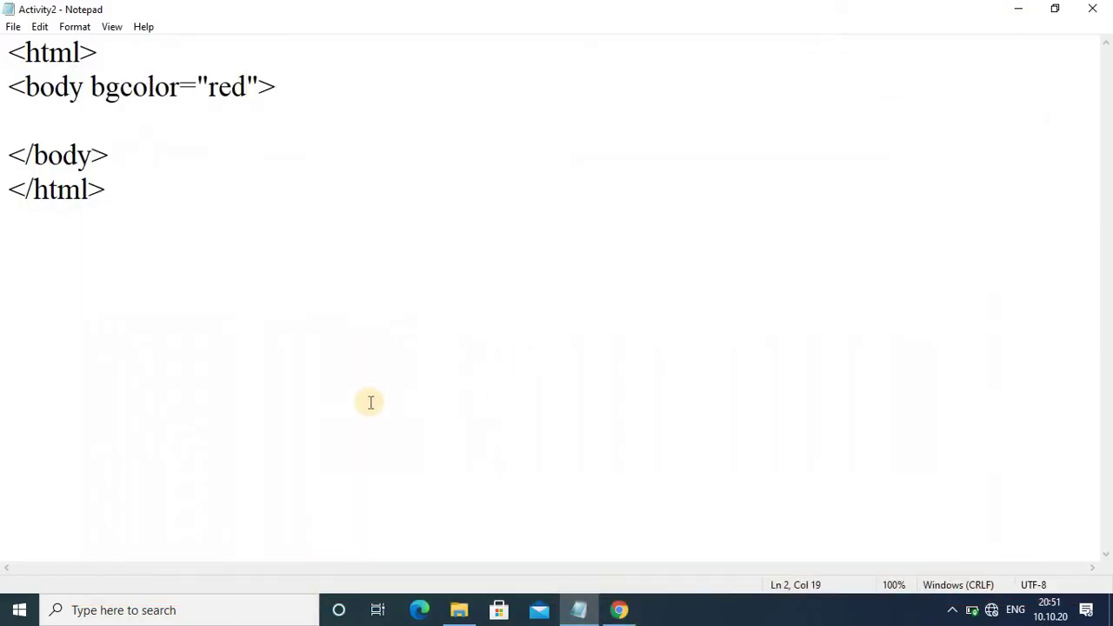
# - Add an <h1>Heading1</h1> line below the opening body tag
pyautogui.click(288, 95)
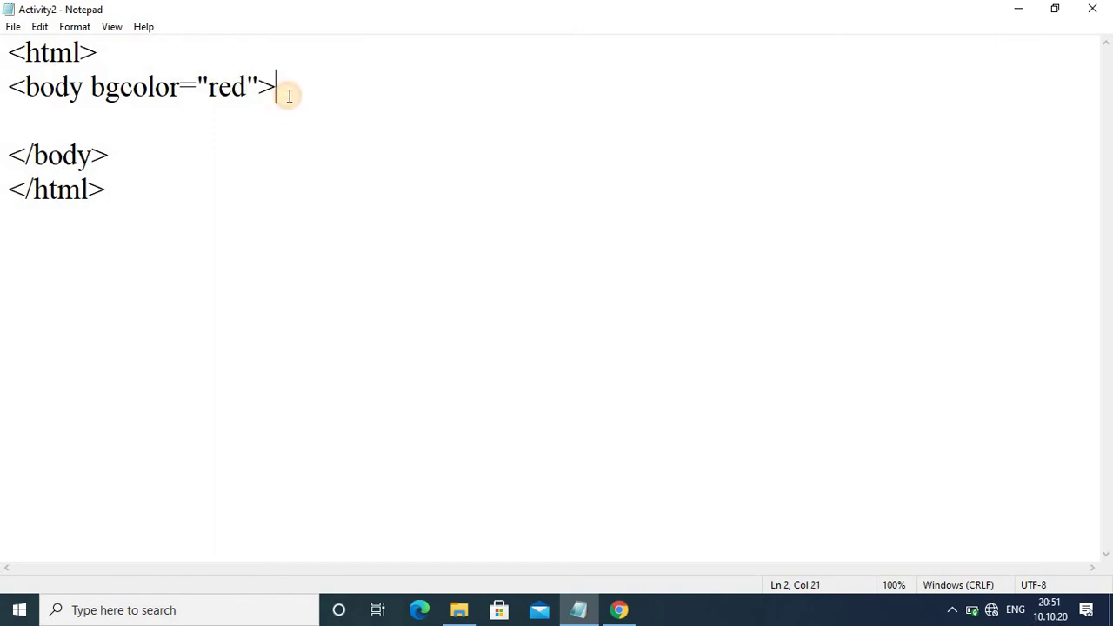
pyautogui.press('Return')
pyautogui.press('Return')
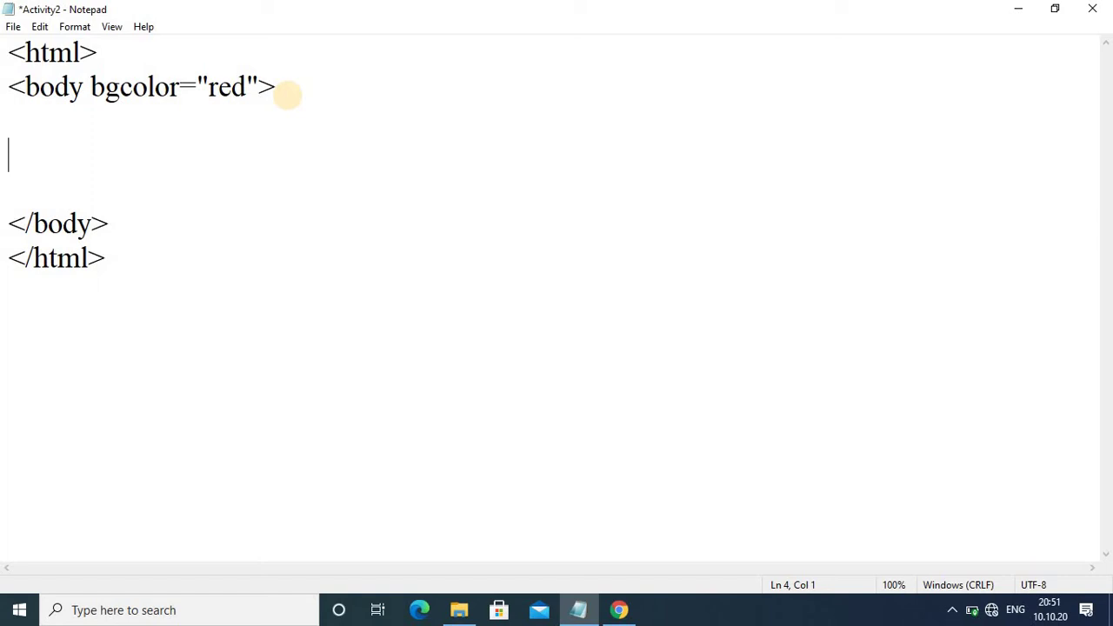
pyautogui.write('<>')
pyautogui.press('Left')
pyautogui.write('h')
pyautogui.write('1')
pyautogui.press('Right')
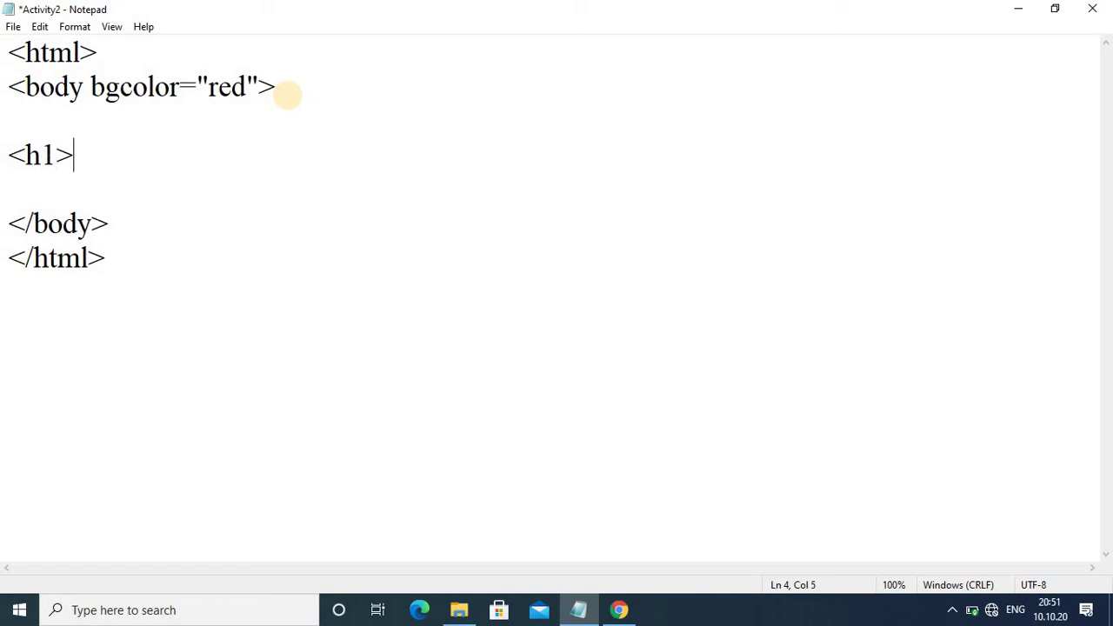
pyautogui.write('Hea')
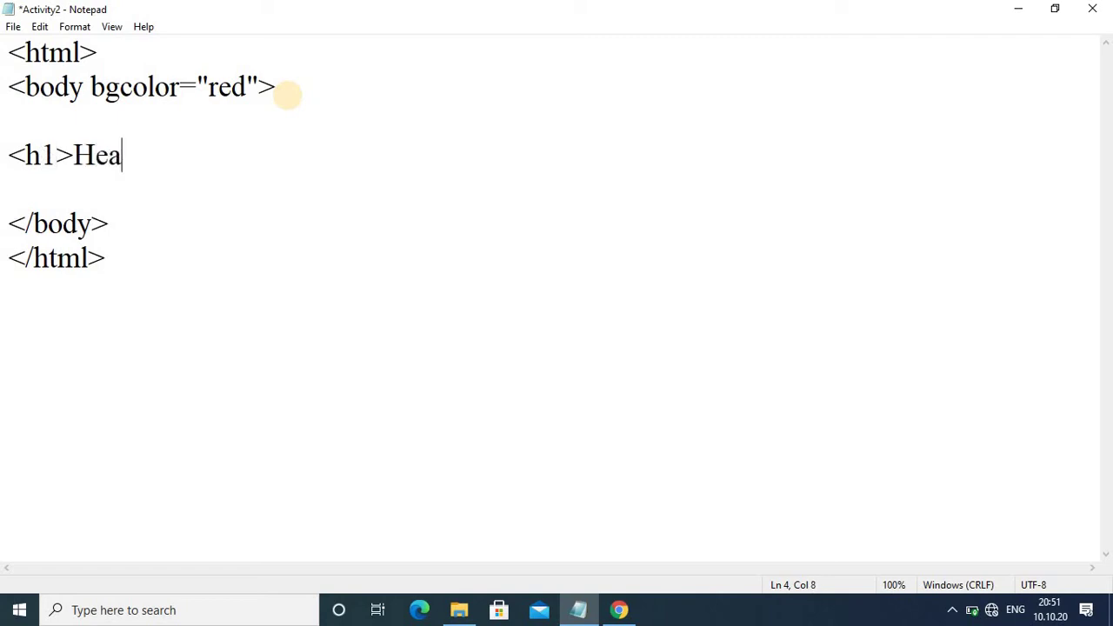
pyautogui.write('ding')
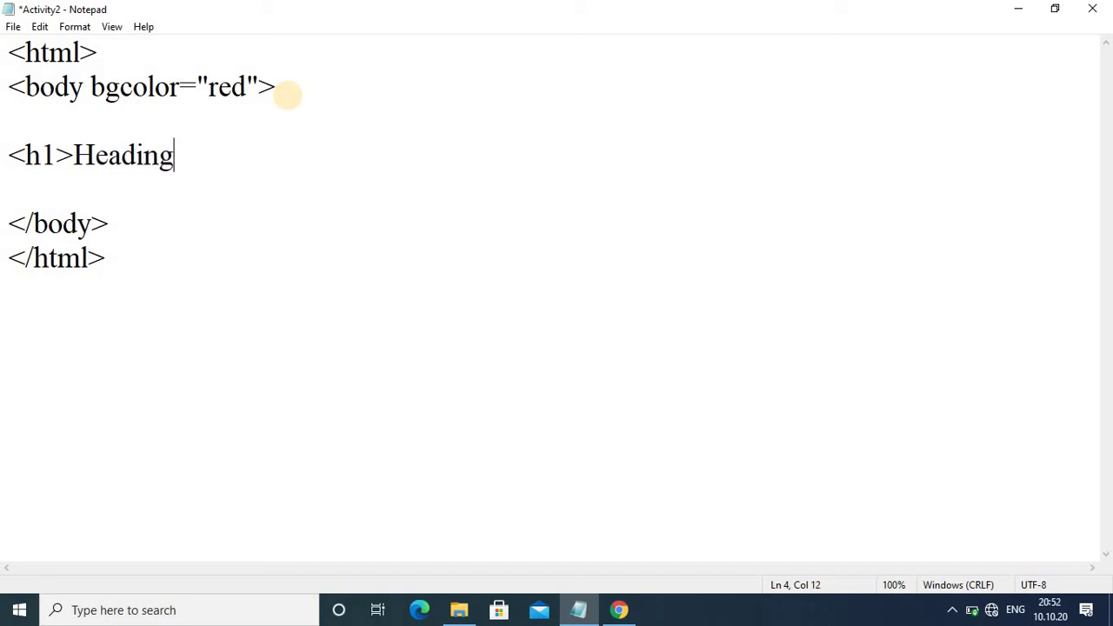
pyautogui.write('1<')
pyautogui.write('>')
pyautogui.press('Left')
pyautogui.write('/h')
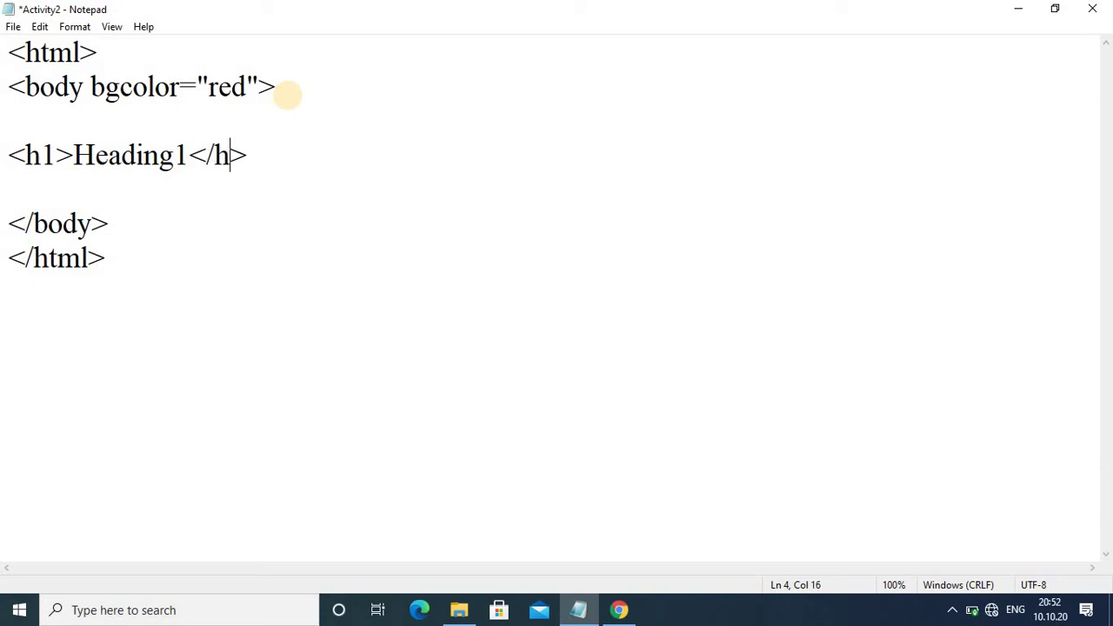
pyautogui.write('1')
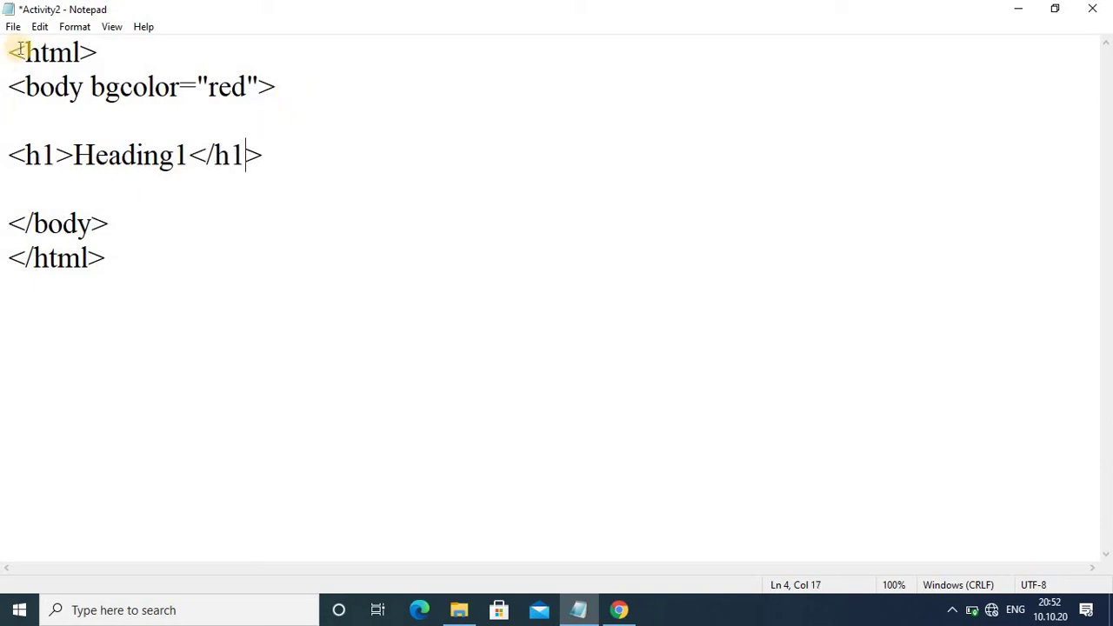
# - Save the heading, reload Activity2 in Chrome to show Heading1, then return to Notepad
pyautogui.click(12, 27)
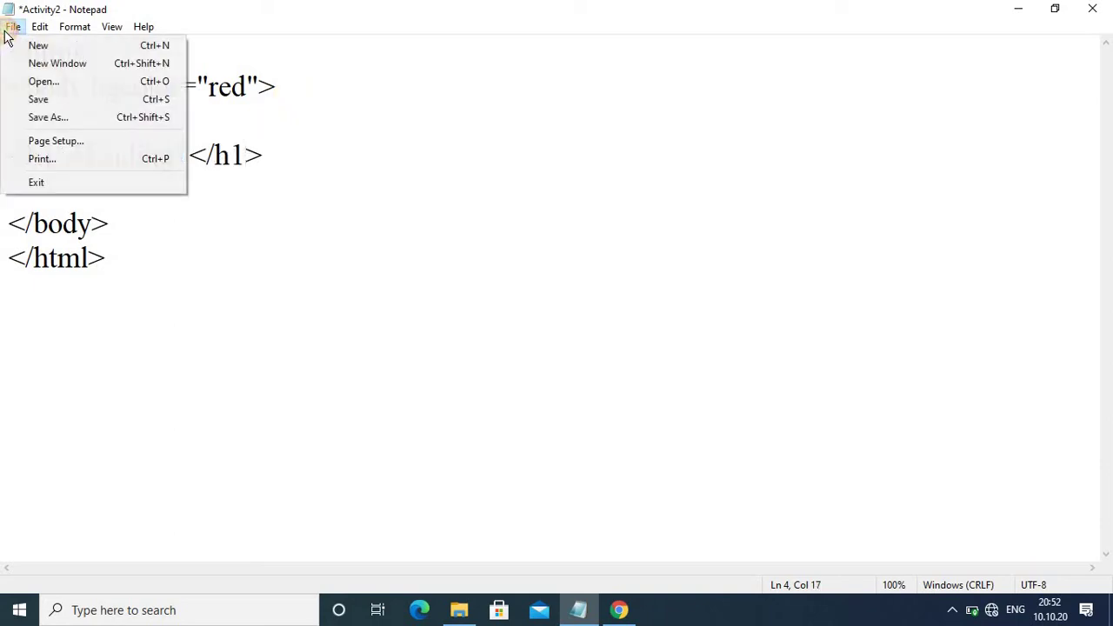
pyautogui.click(40, 99)
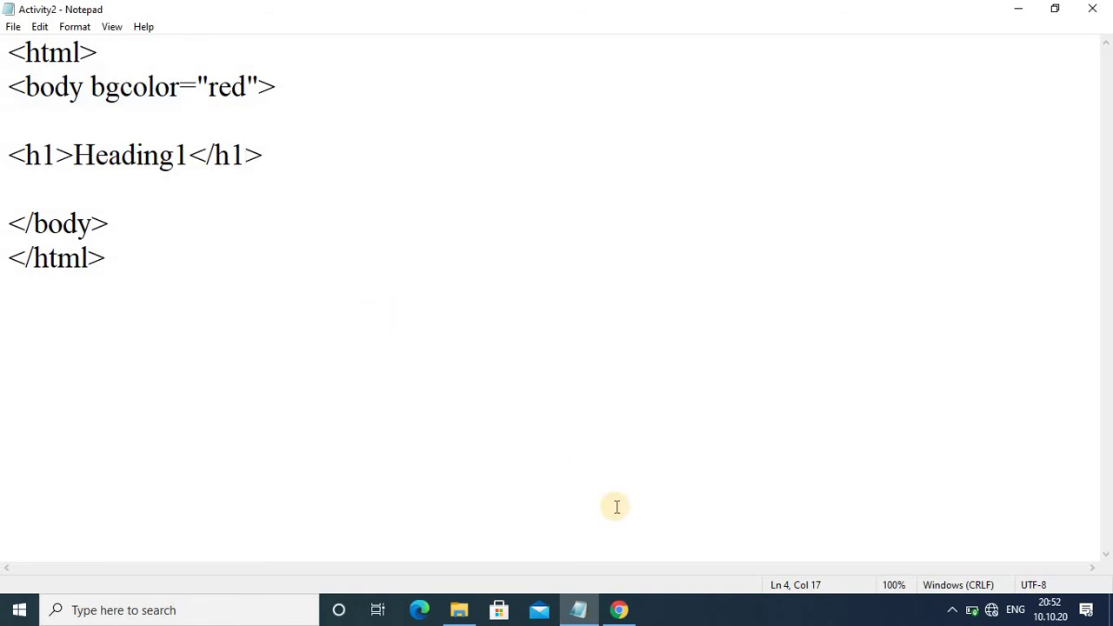
pyautogui.click(622, 609)
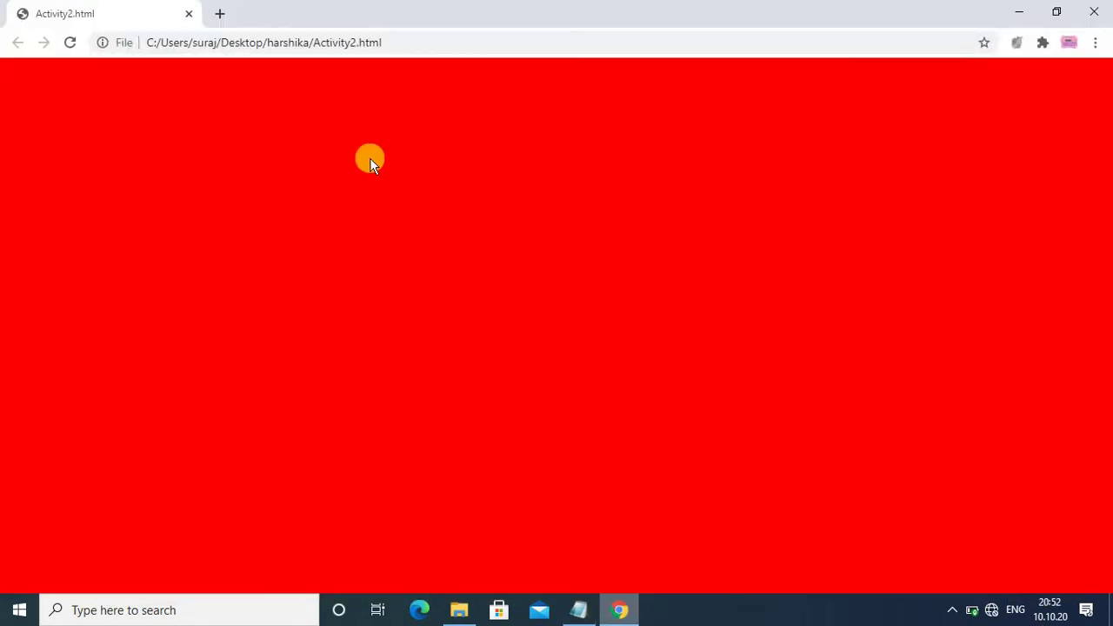
pyautogui.click(71, 42)
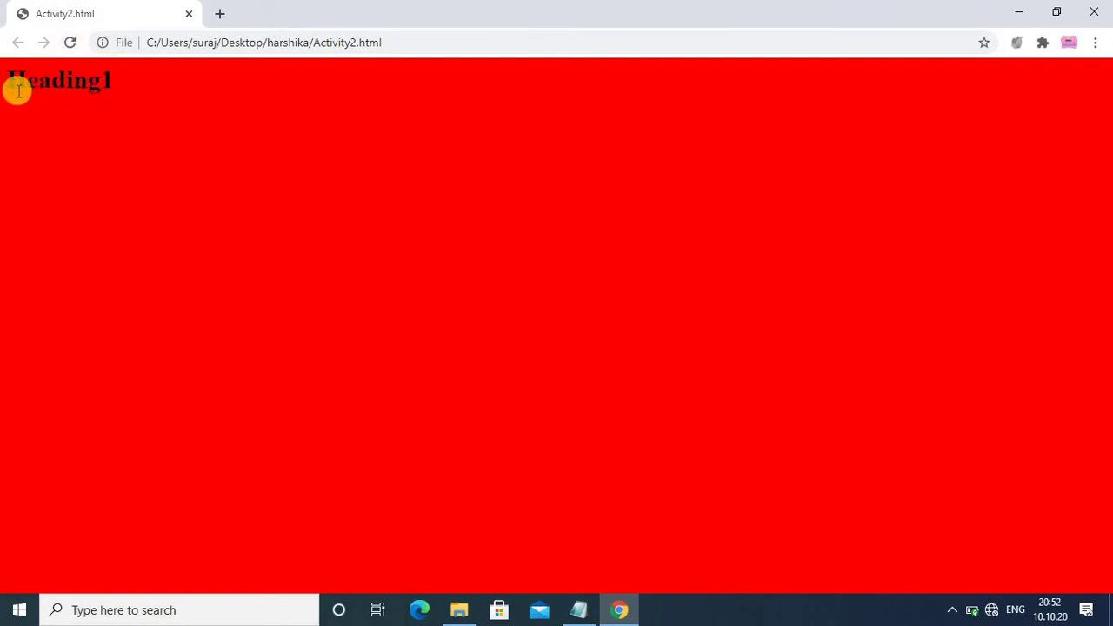
pyautogui.click(578, 610)
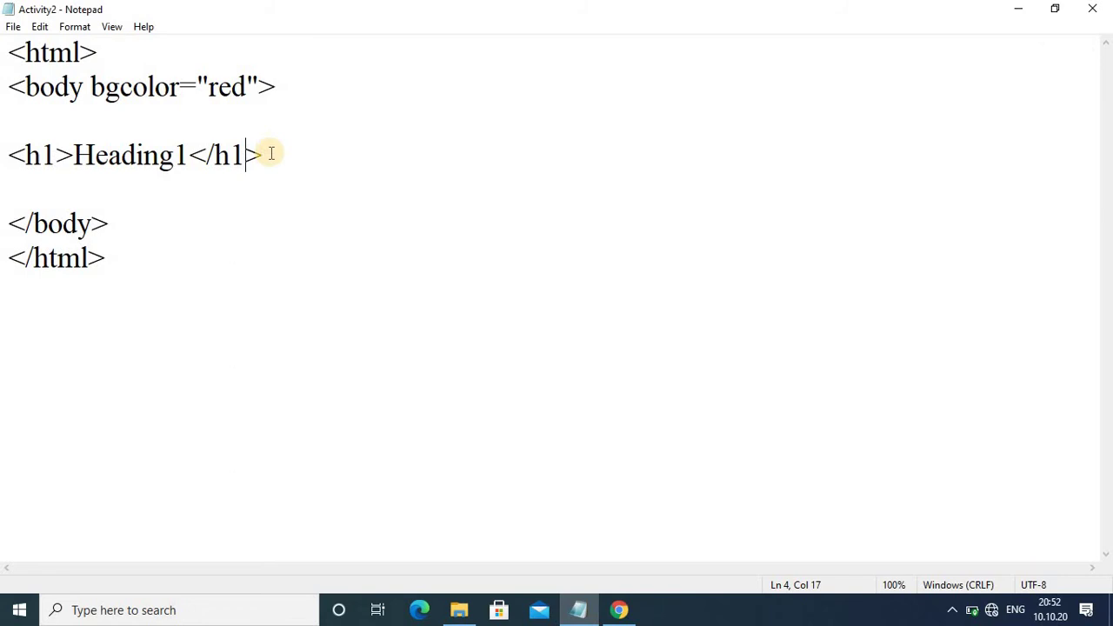
# - Duplicate the Heading1 line twice, placing two copies below it
pyautogui.moveTo(265, 156); pyautogui.dragTo(2, 166)
pyautogui.hotkey('ctrl', 'c')
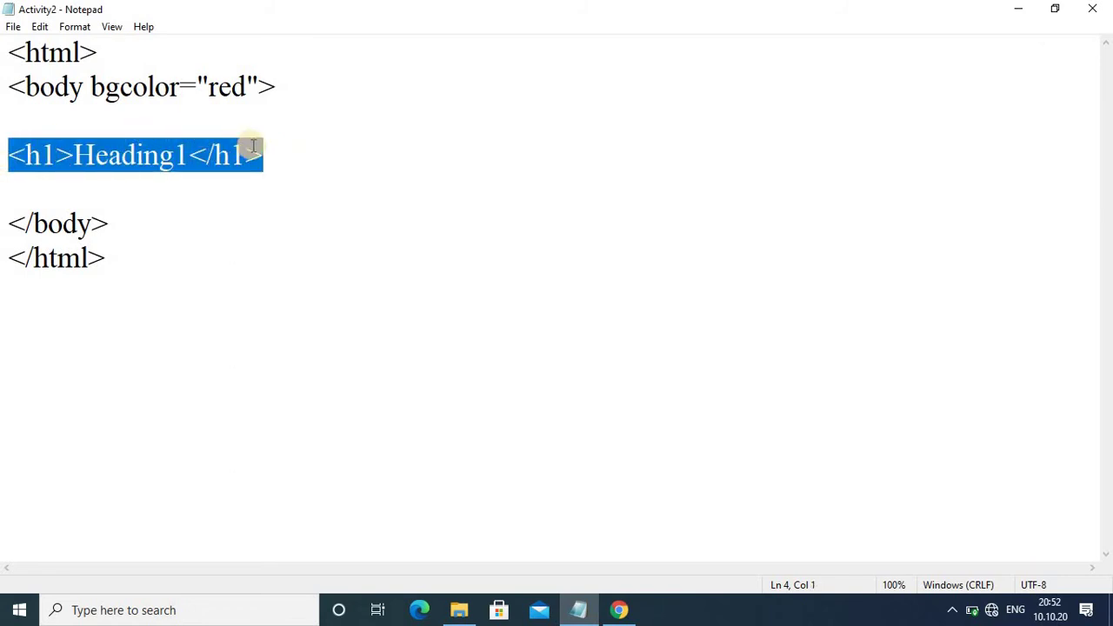
pyautogui.click(267, 160)
pyautogui.press('Return')
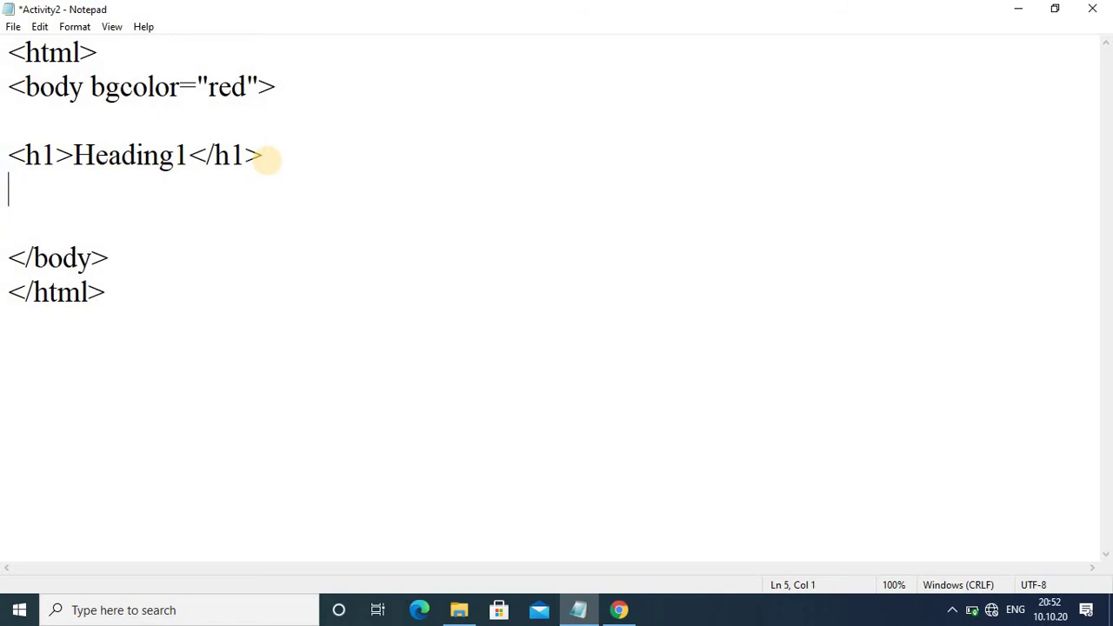
pyautogui.hotkey('ctrl', 'v')
pyautogui.press('Return')
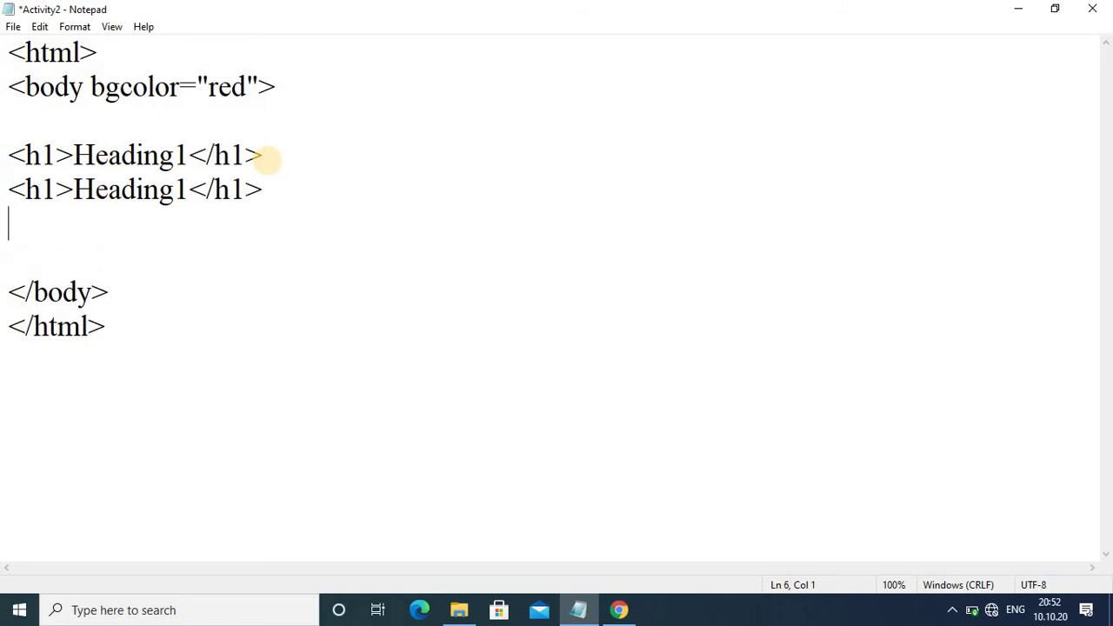
pyautogui.hotkey('ctrl', 'v')
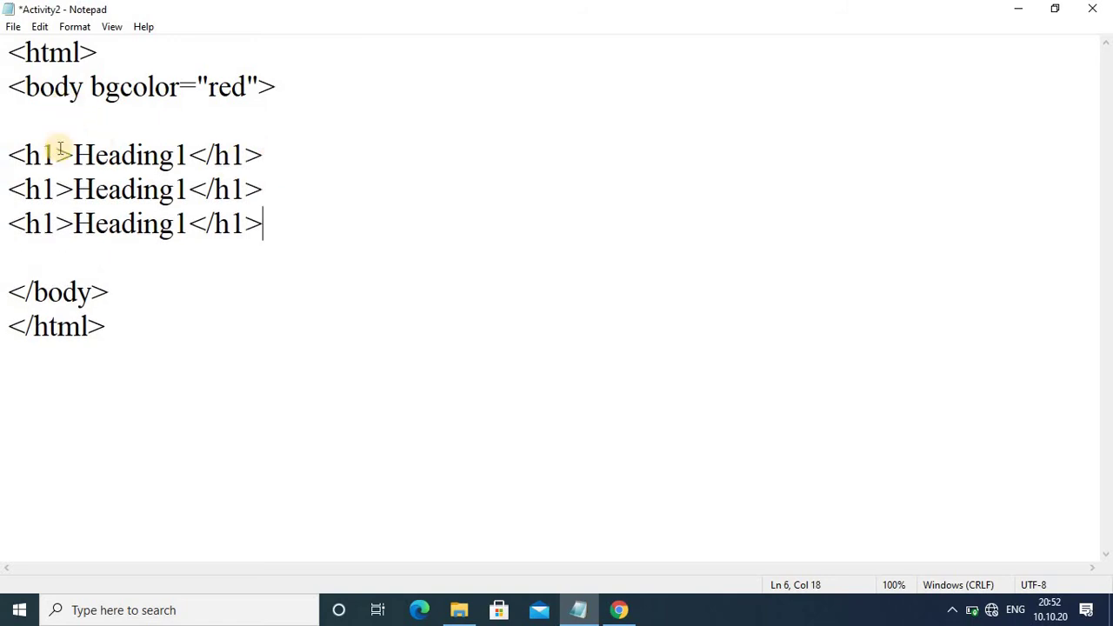
# - Renumber the first copy to an h2 heading reading Heading2
pyautogui.click(57, 189)
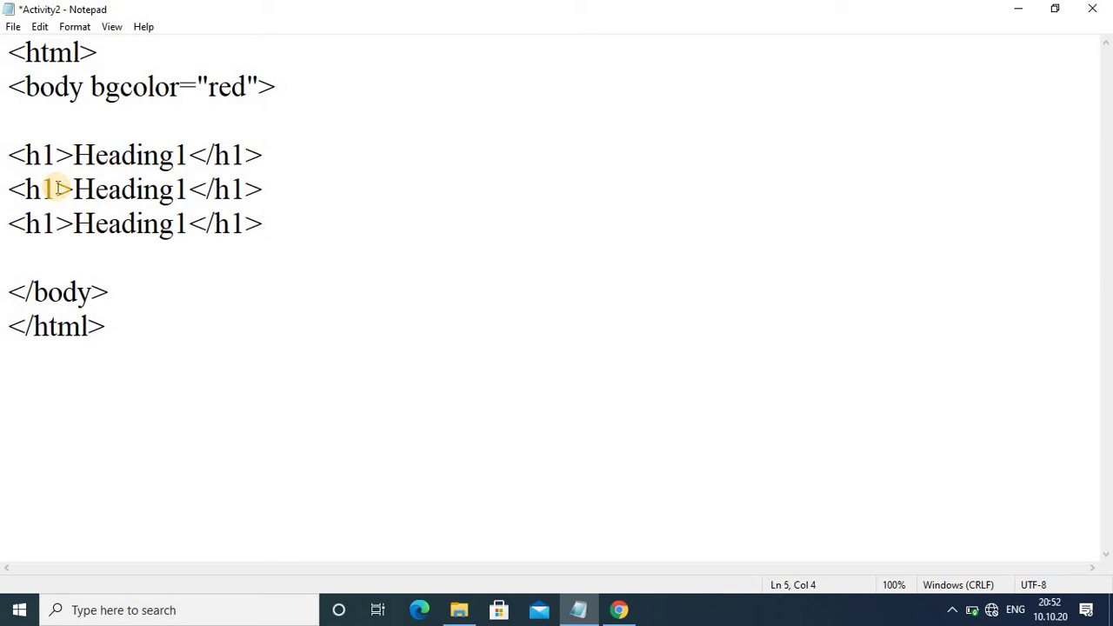
pyautogui.press('BackSpace')
pyautogui.write('2')
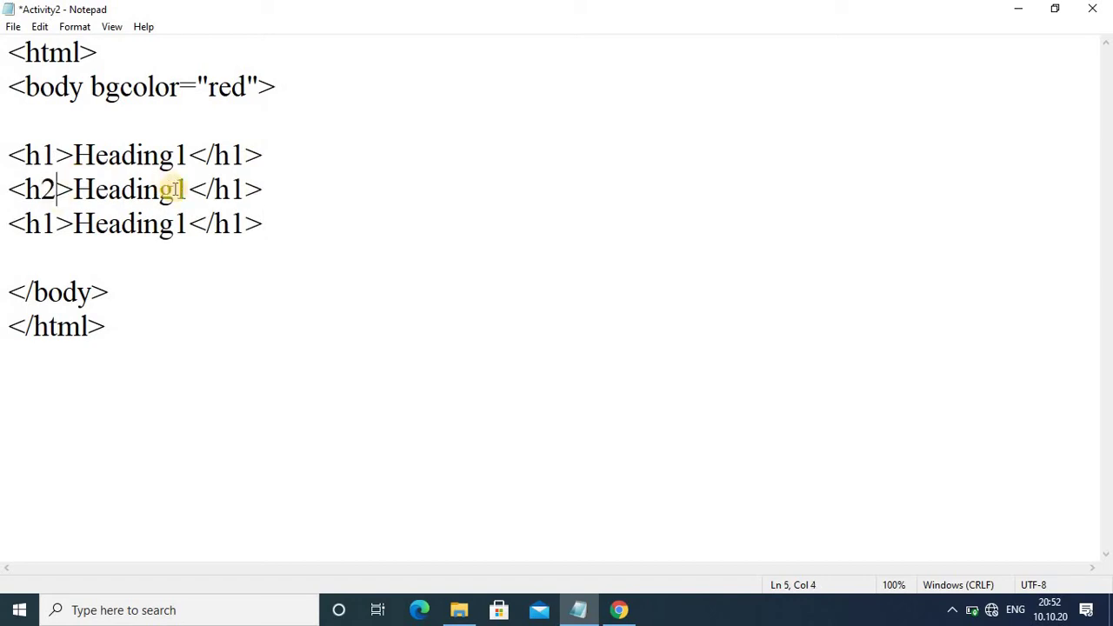
pyautogui.click(186, 188)
pyautogui.press('BackSpace')
pyautogui.write('2')
pyautogui.click(245, 189)
pyautogui.press('BackSpace')
pyautogui.write('2')
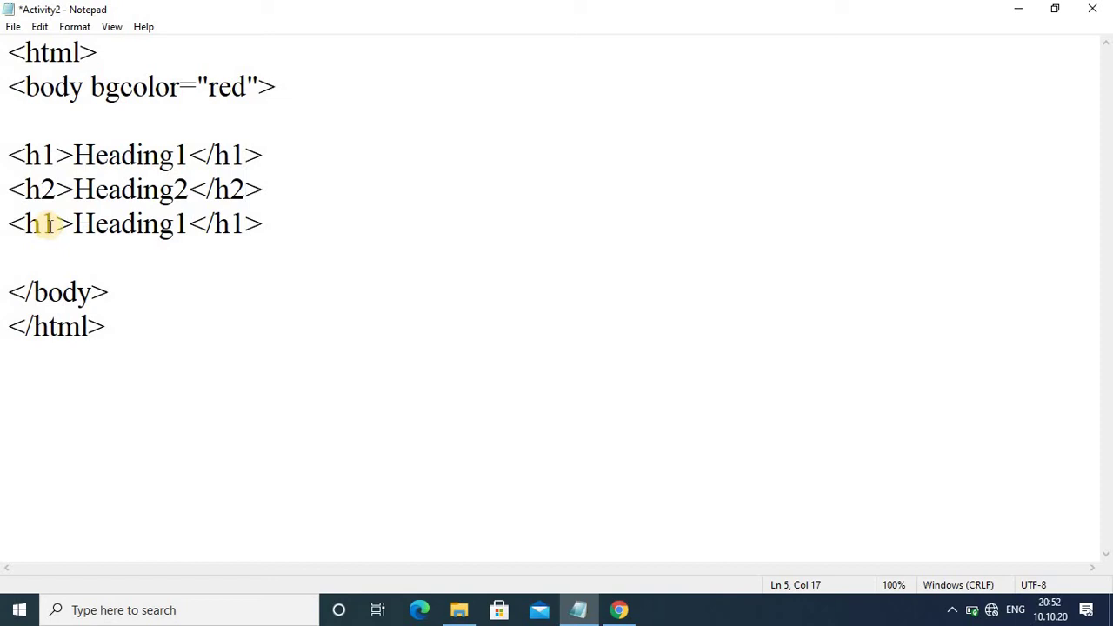
# - Change line 6 to read <h3>Heading3</h3>
pyautogui.click(54, 224)
pyautogui.press('BackSpace')
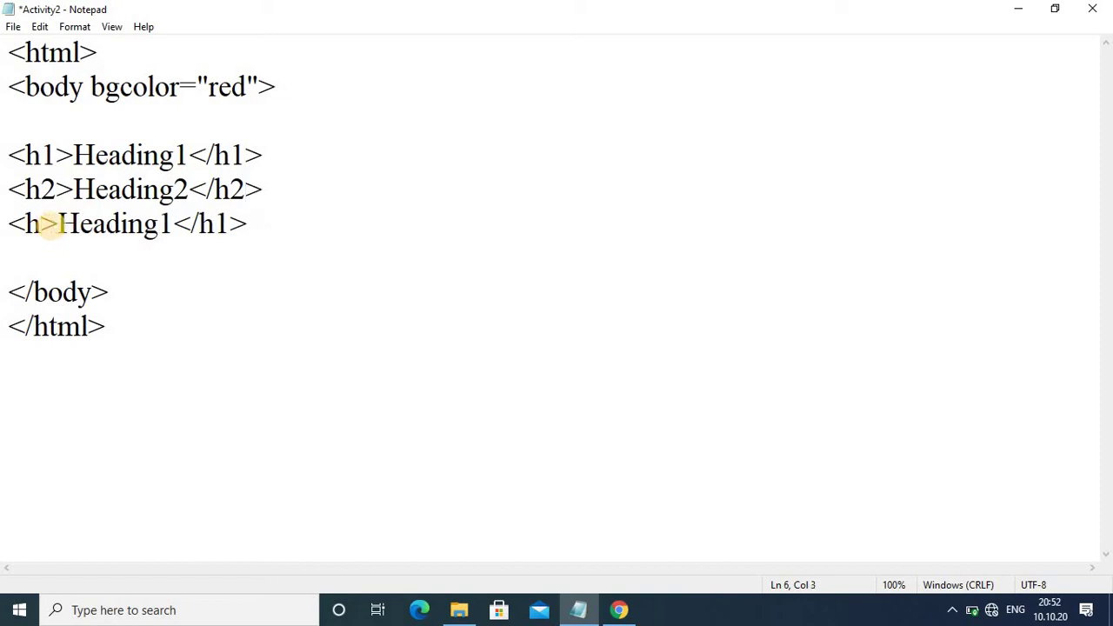
pyautogui.write('3')
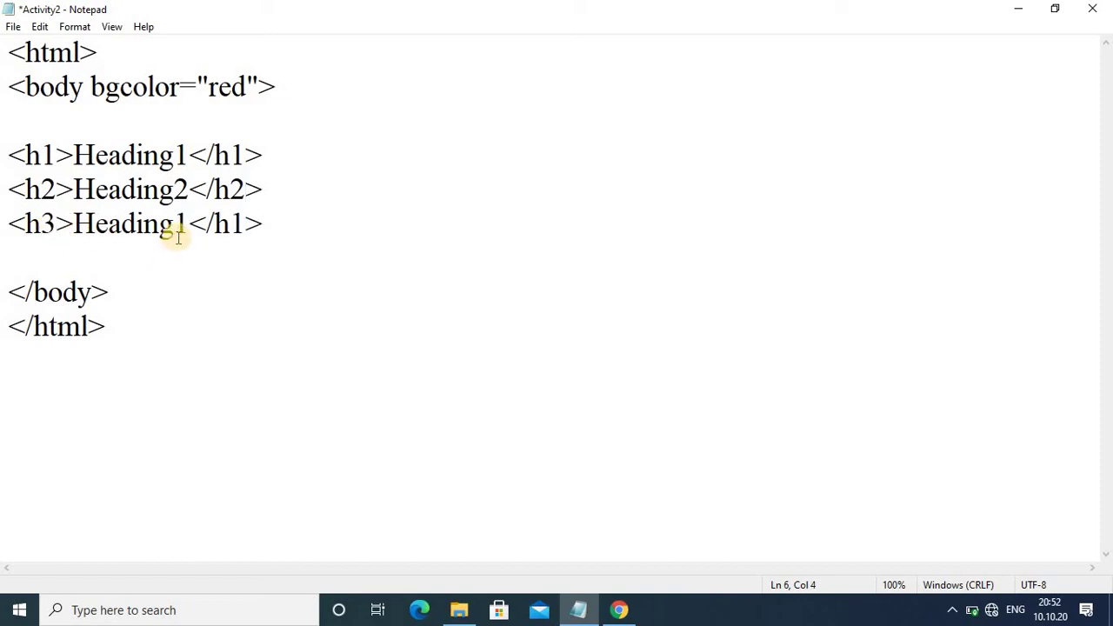
pyautogui.click(184, 224)
pyautogui.press('BackSpace')
pyautogui.write('3')
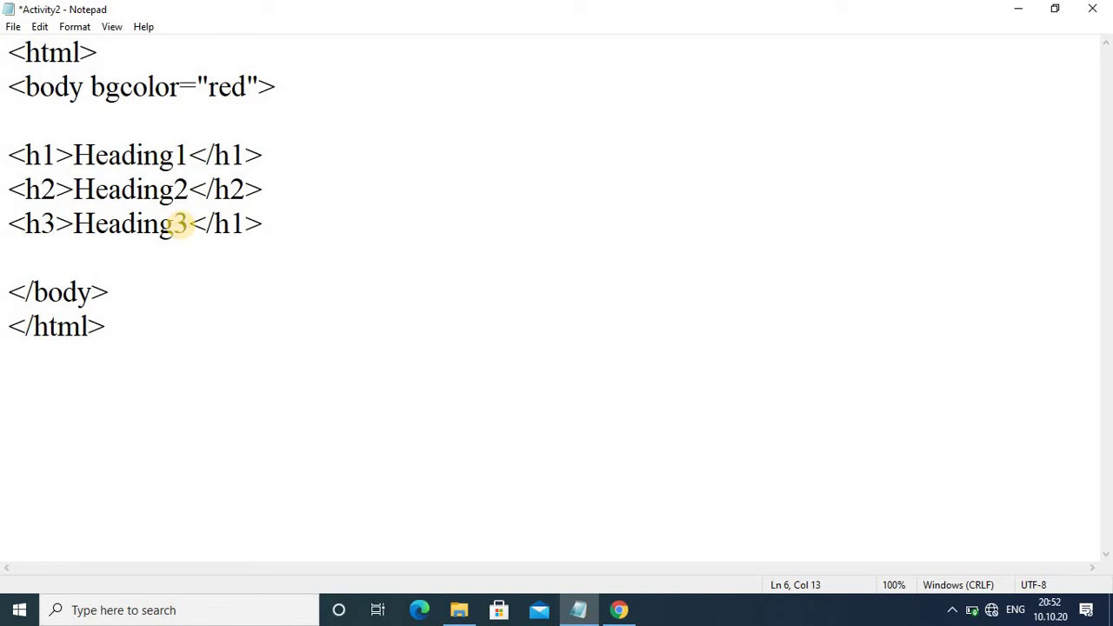
pyautogui.press('Right')
pyautogui.press('Right')
pyautogui.press('Right')
pyautogui.press('Right')
pyautogui.press('BackSpace')
pyautogui.write('3')
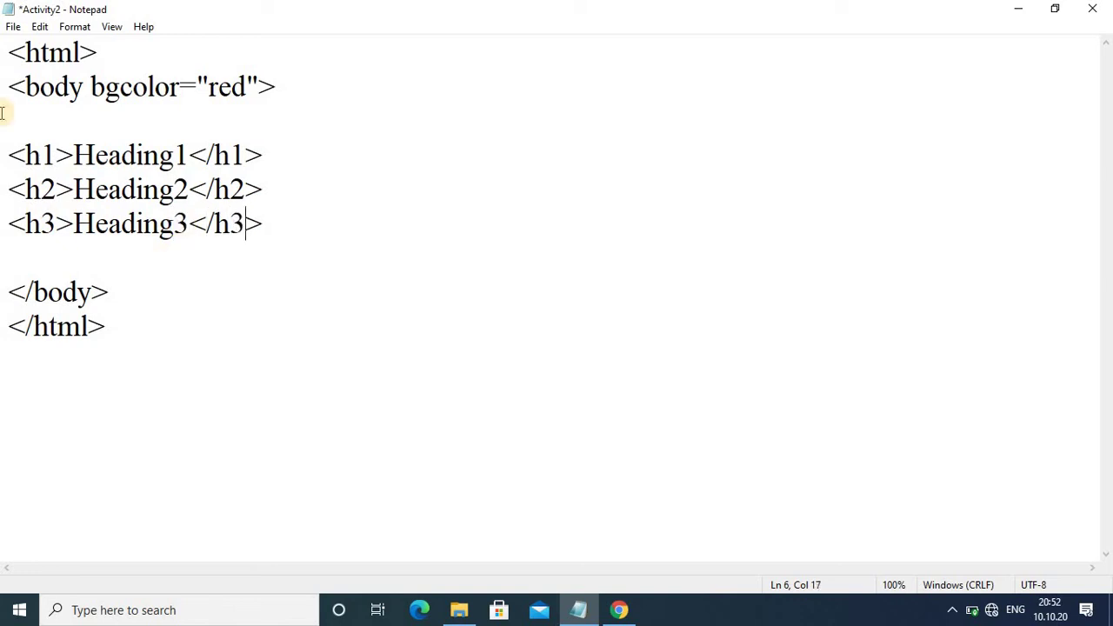
# - Save Activity2 and reload it in Chrome to show Heading2 and Heading3
pyautogui.click(13, 27)
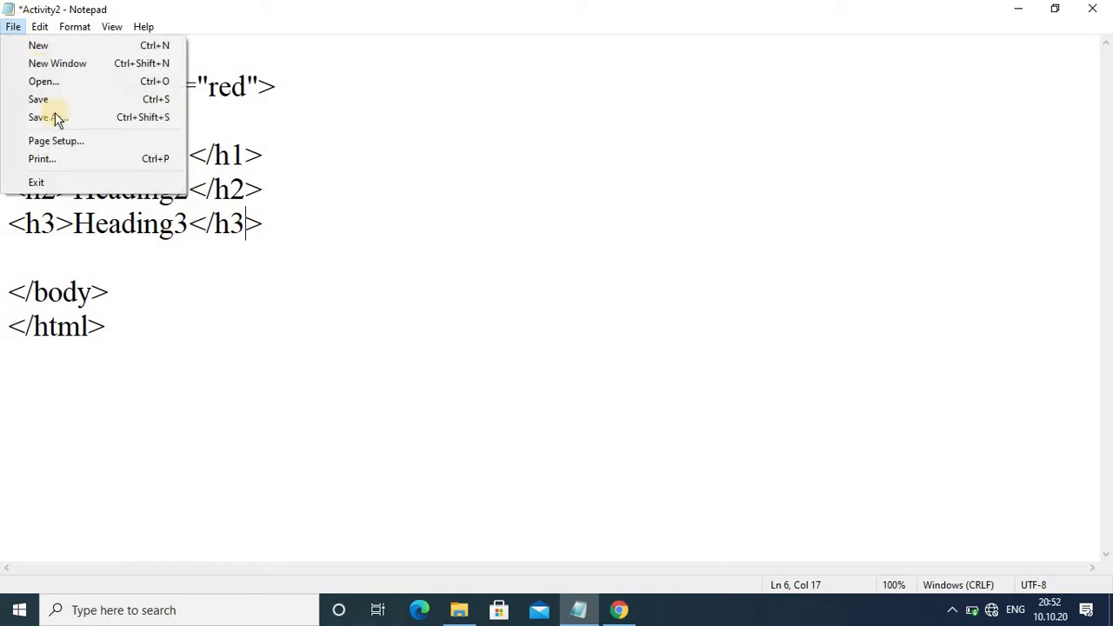
pyautogui.click(51, 99)
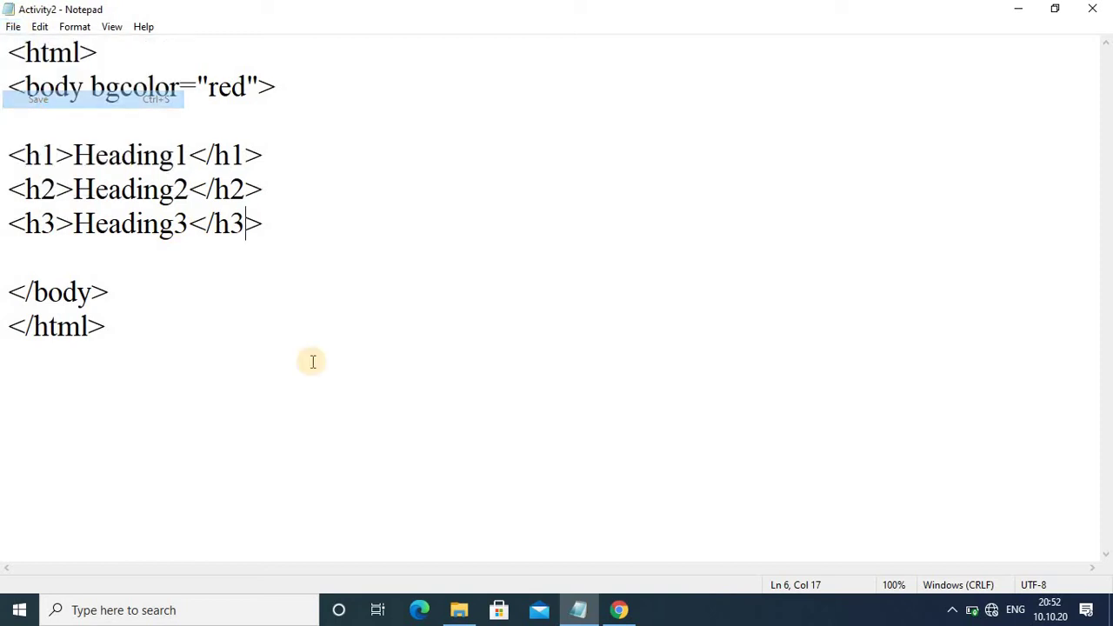
pyautogui.click(621, 612)
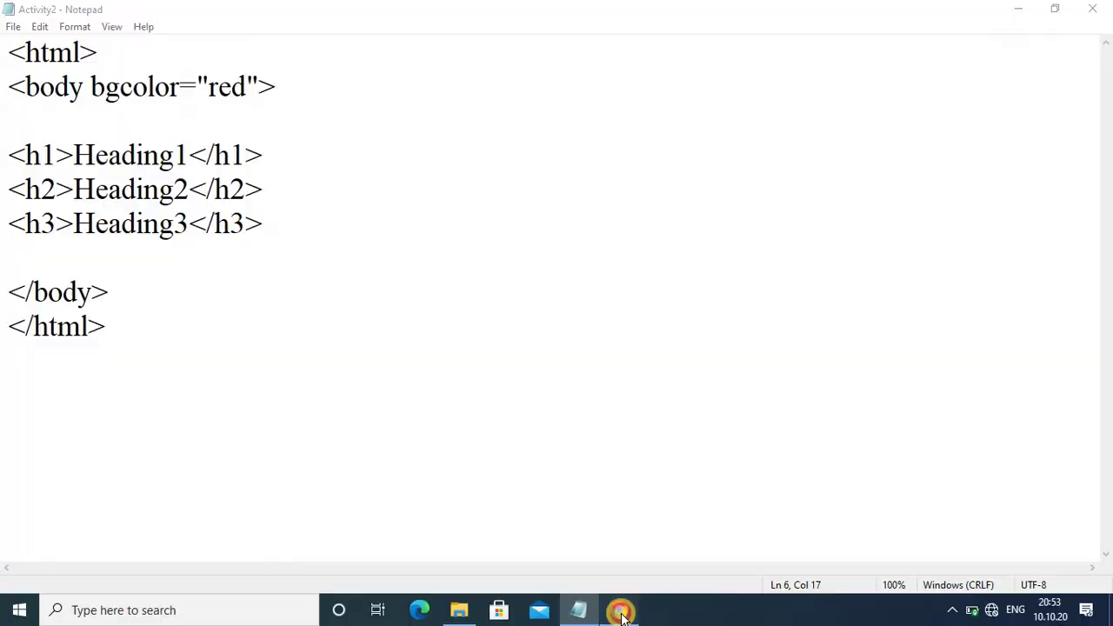
pyautogui.click(71, 44)
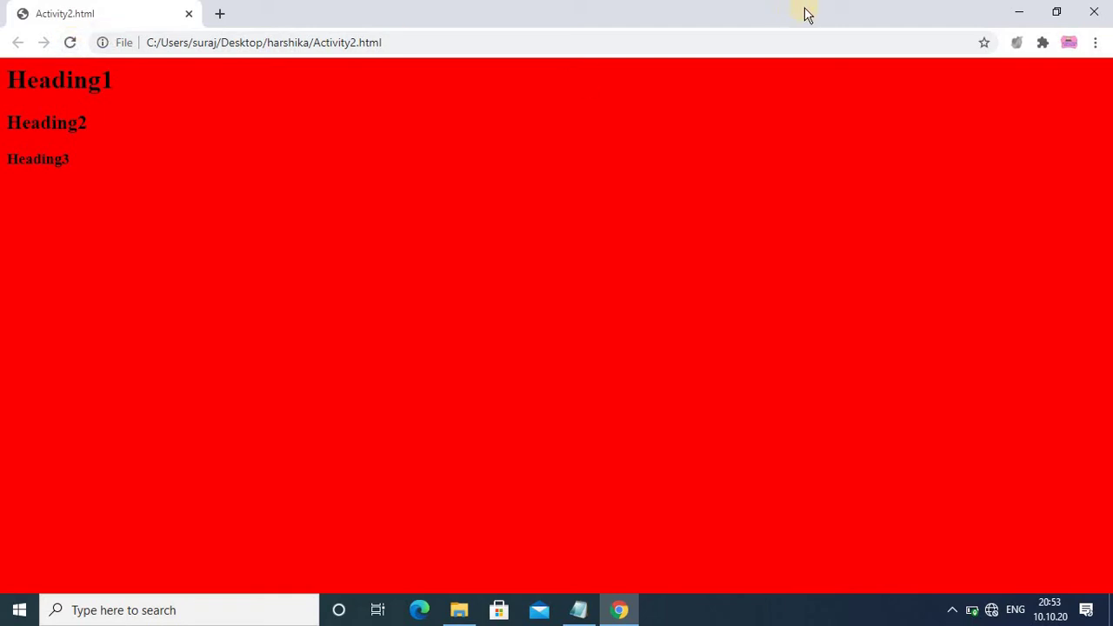
# - Back in Notepad, paste a copy of the three heading lines after the h3 line
pyautogui.click(1021, 11)
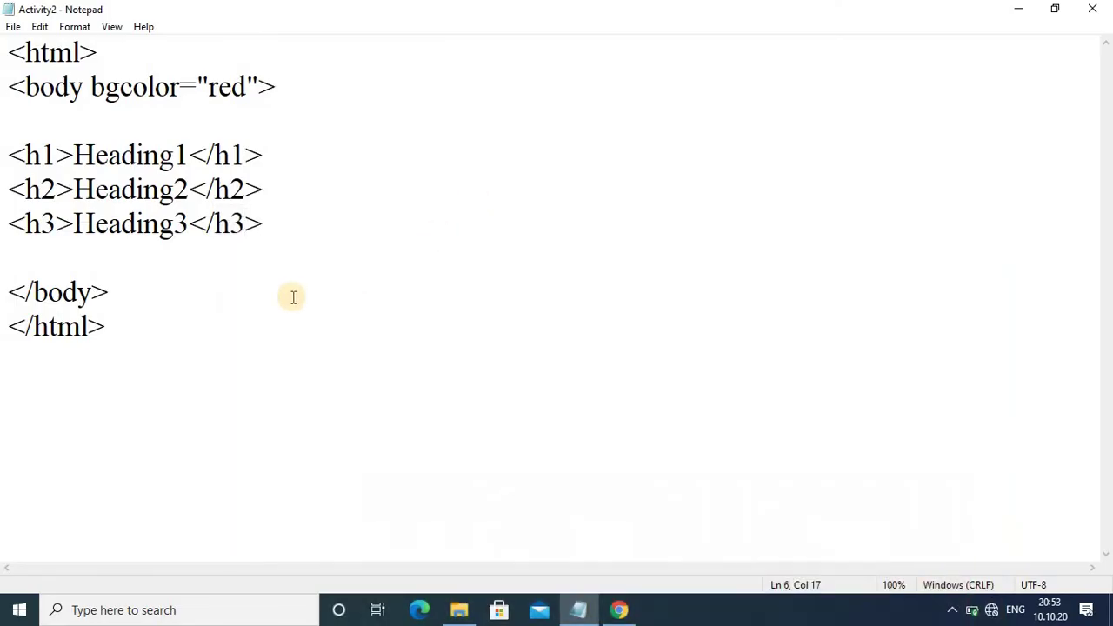
pyautogui.moveTo(17, 188); pyautogui.dragTo(3, 161)
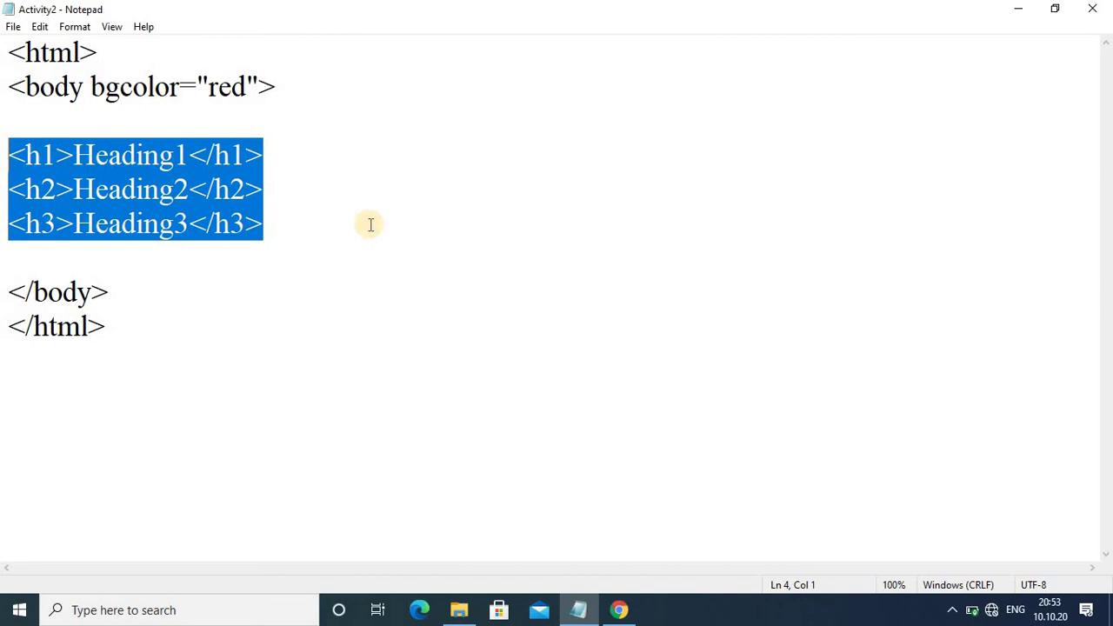
pyautogui.click(338, 225)
pyautogui.press('Return')
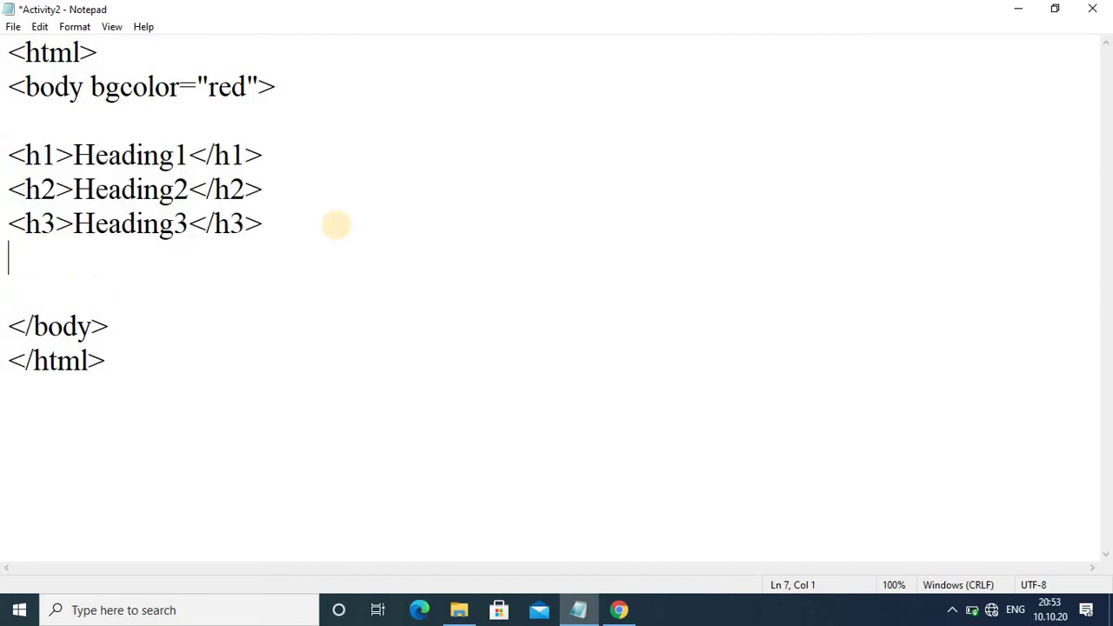
pyautogui.write('<h1>Heading1</h1> <h2>Heading2</h2> <h3>Heading3</h3>')
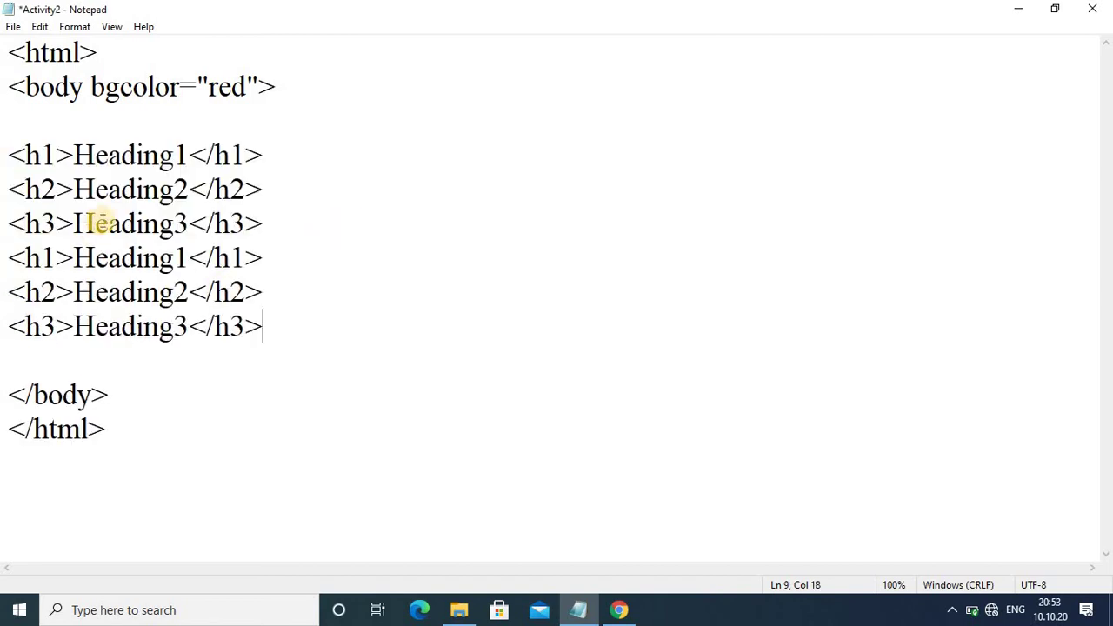
# - Change line 7 to read <h4>Heading4</h4>
pyautogui.click(52, 261)
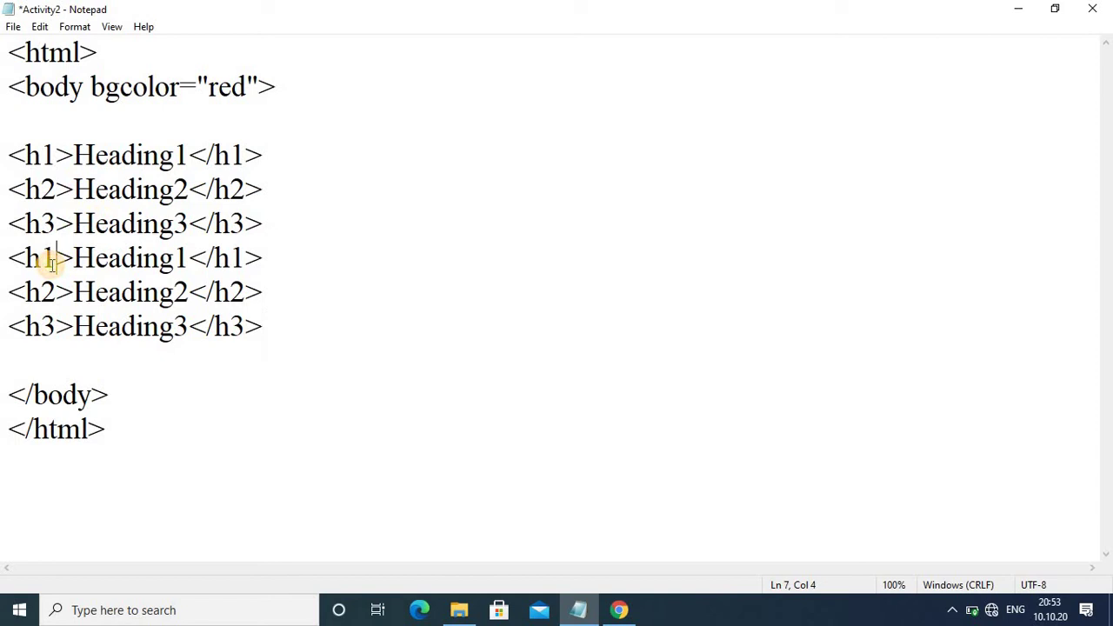
pyautogui.press('BackSpace')
pyautogui.write('4')
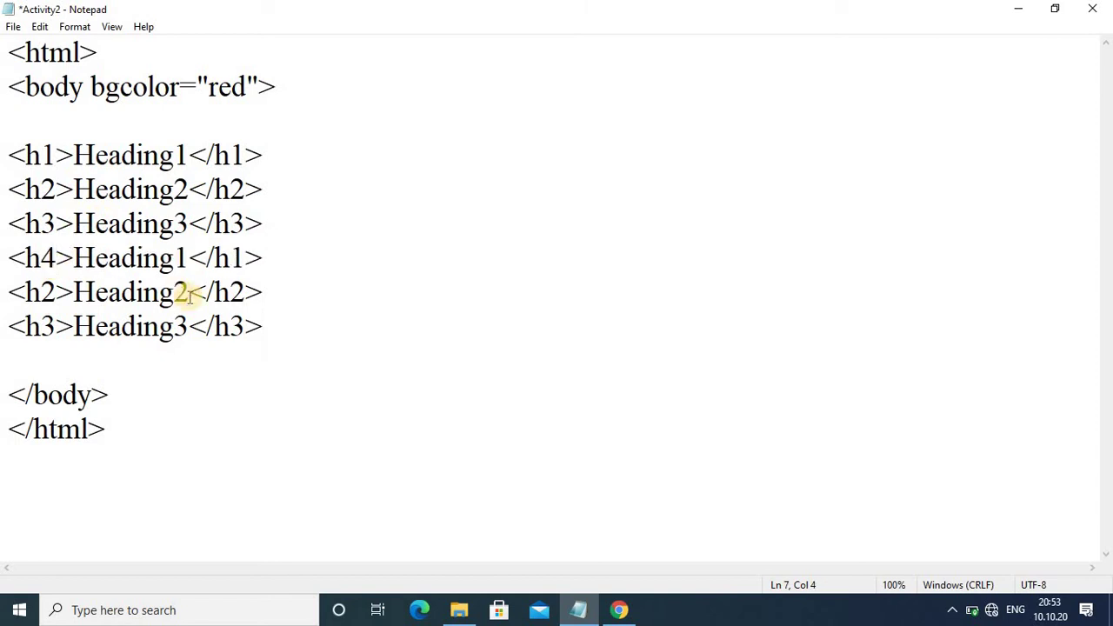
pyautogui.click(188, 259)
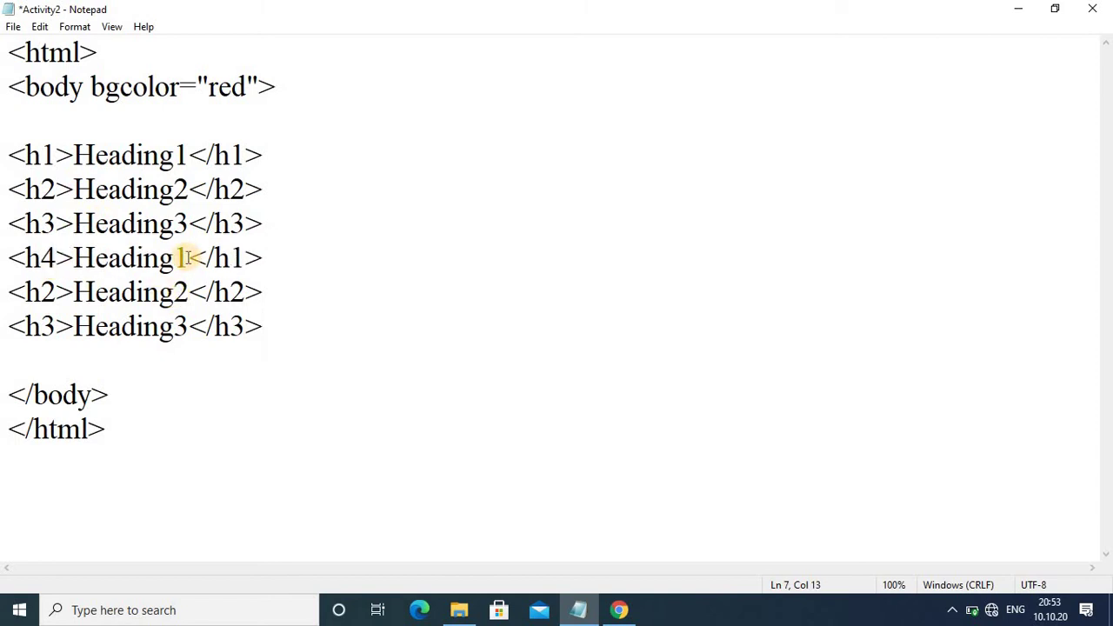
pyautogui.press('BackSpace')
pyautogui.write('4')
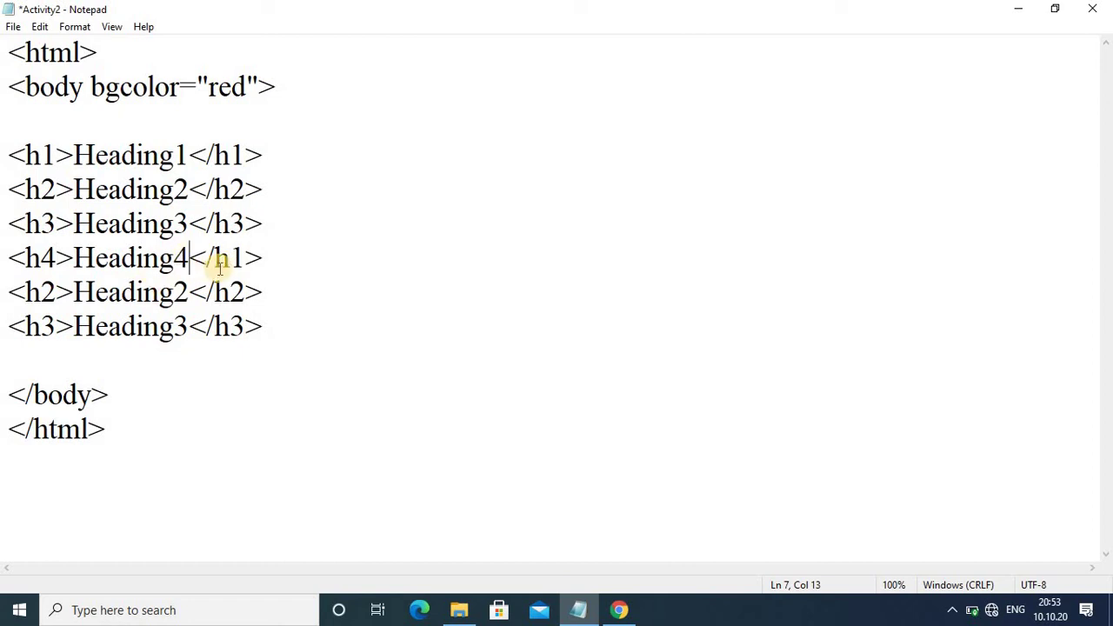
pyautogui.click(240, 258)
pyautogui.press('BackSpace')
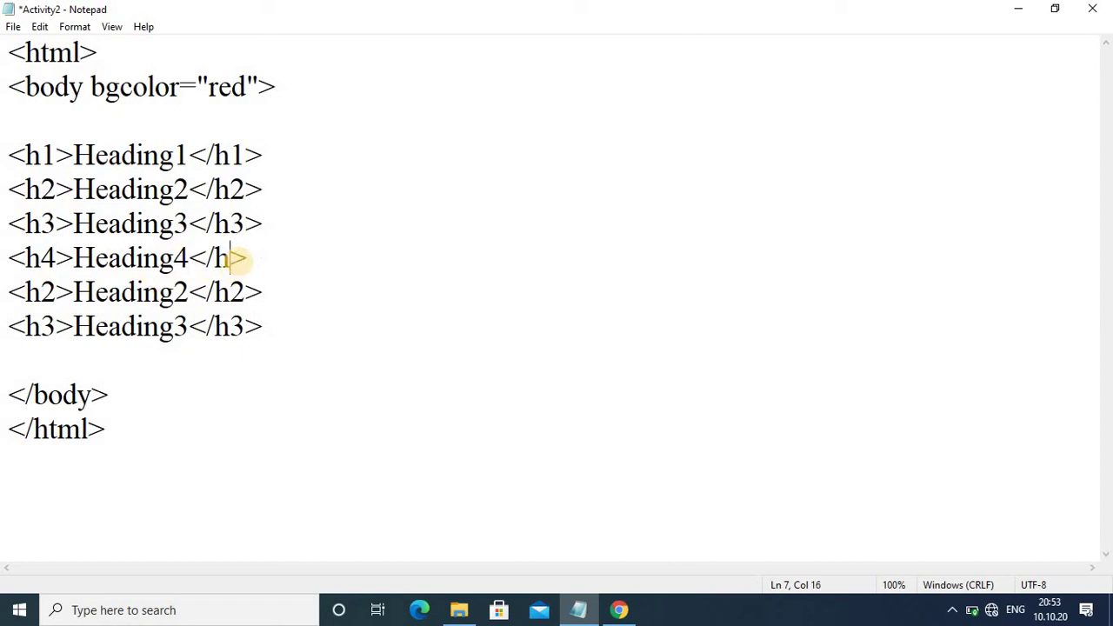
pyautogui.write('4')
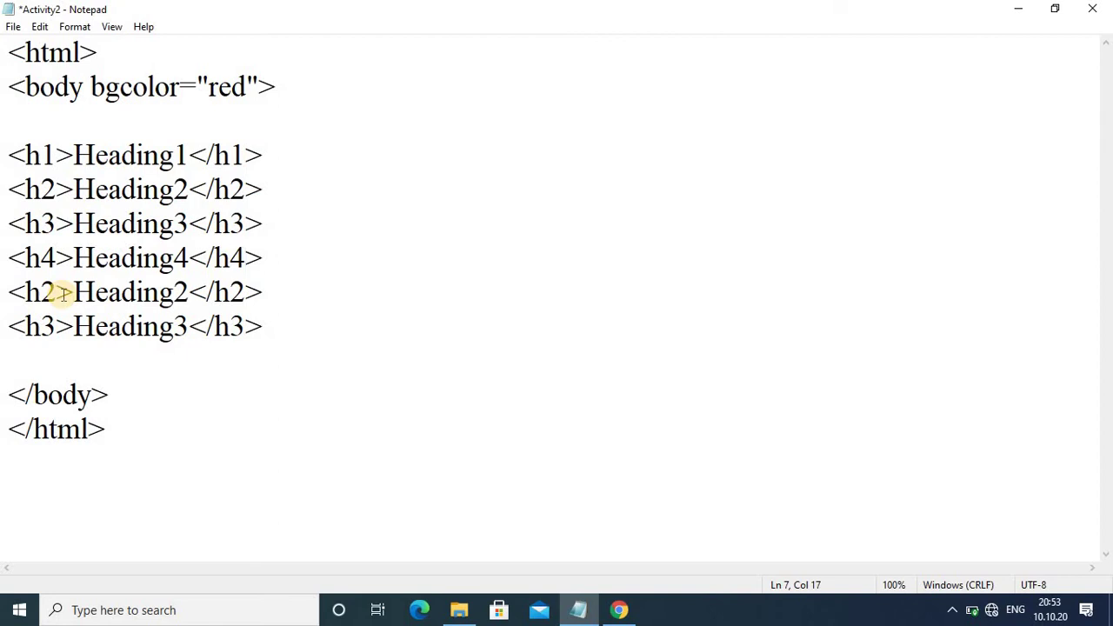
# - Change line 8 to read <h5>Heading5</h5>
pyautogui.click(55, 292)
pyautogui.press('BackSpace')
pyautogui.write('5')
pyautogui.click(188, 292)
pyautogui.press('BackSpace')
pyautogui.write('5')
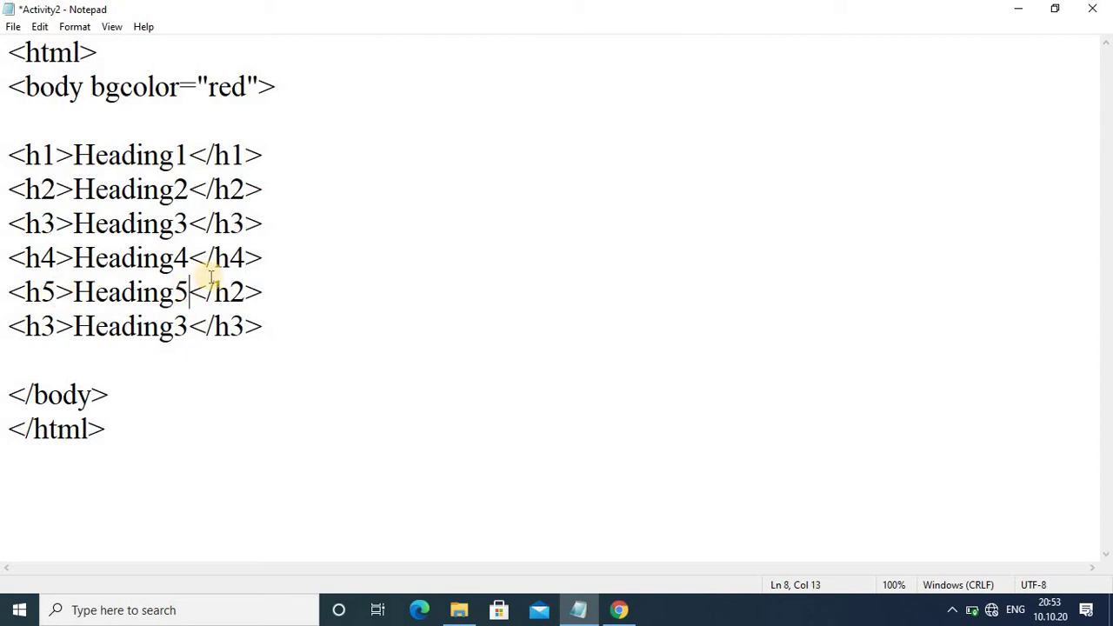
pyautogui.click(246, 288)
pyautogui.press('BackSpace')
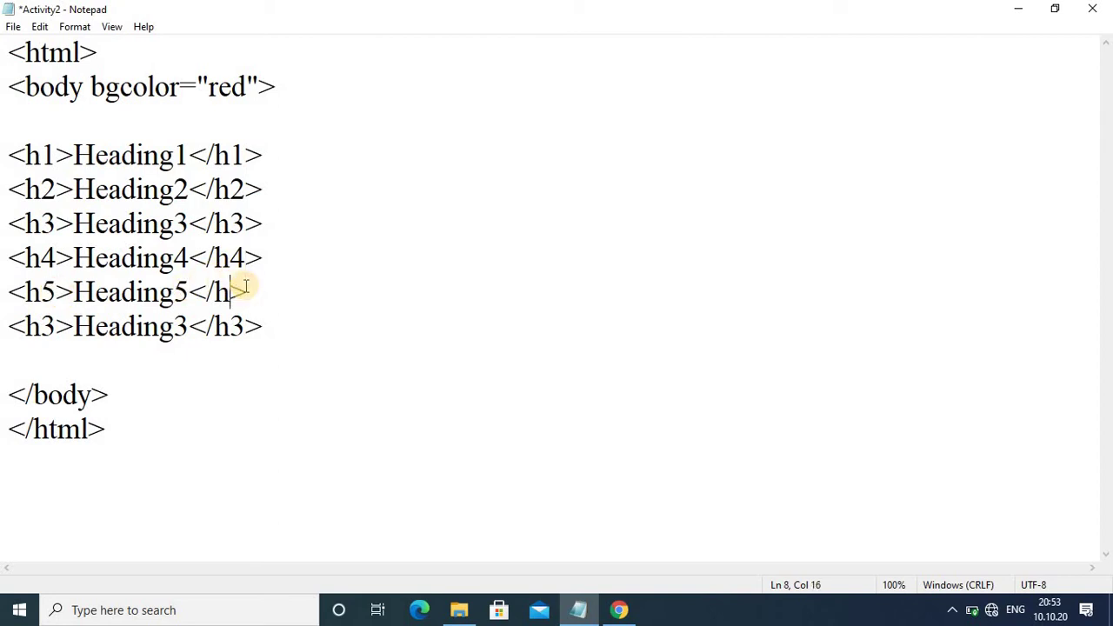
pyautogui.write('5')
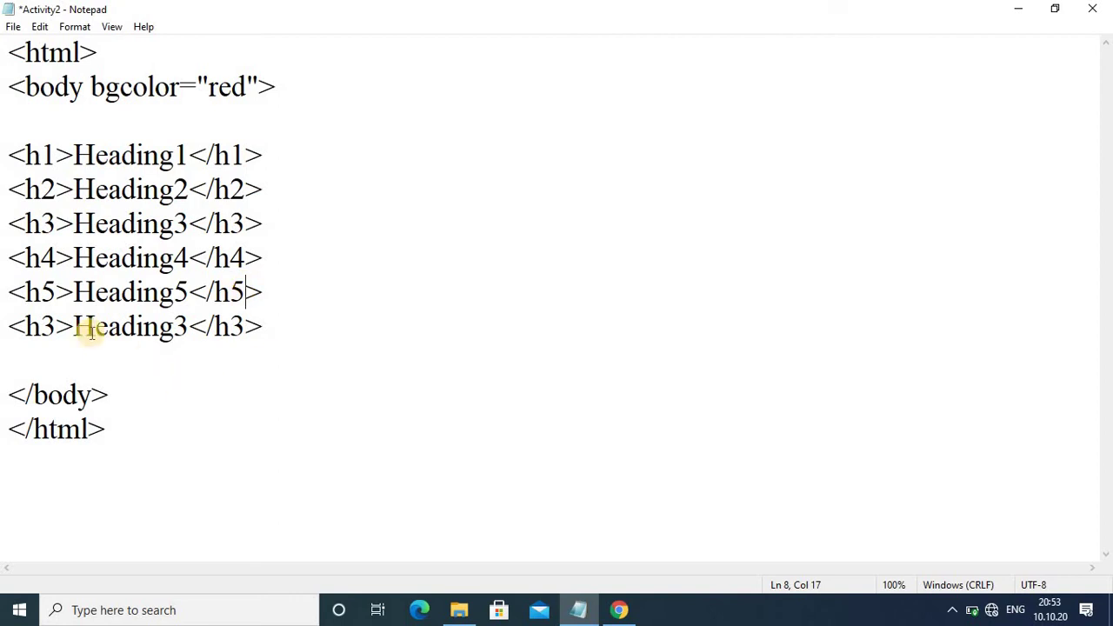
# - Change line 9 to <h6>Heading6</h6> and save the file with Ctrl+S
pyautogui.click(54, 324)
pyautogui.press('BackSpace')
pyautogui.write('6')
pyautogui.click(188, 326)
pyautogui.press('BackSpace')
pyautogui.write('6')
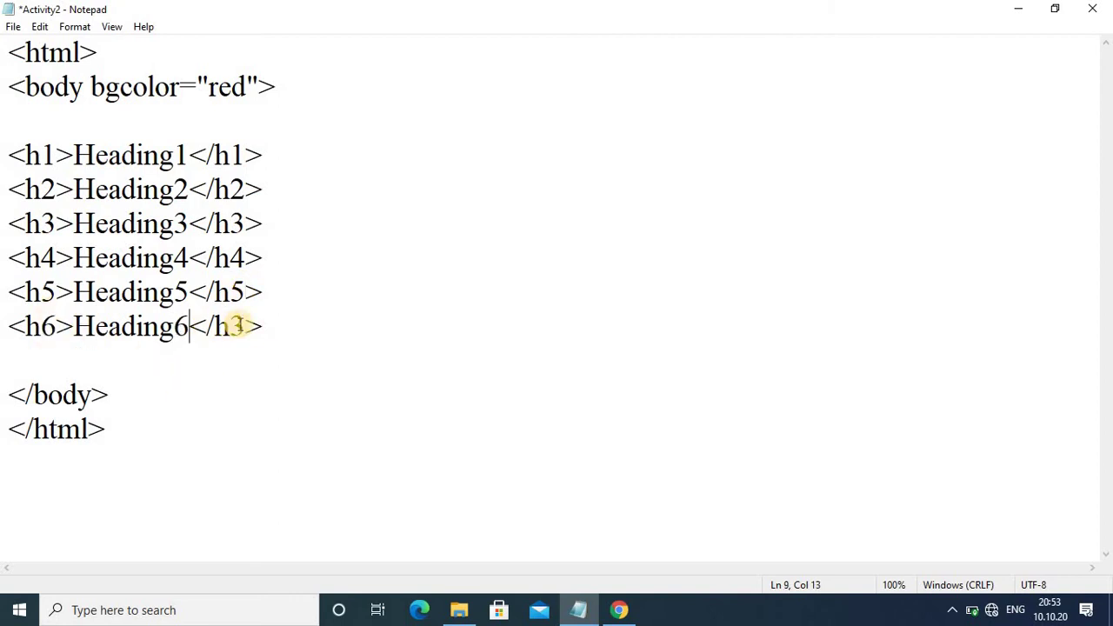
pyautogui.click(244, 325)
pyautogui.press('BackSpace')
pyautogui.write('6')
pyautogui.hotkey('ctrl', 's')
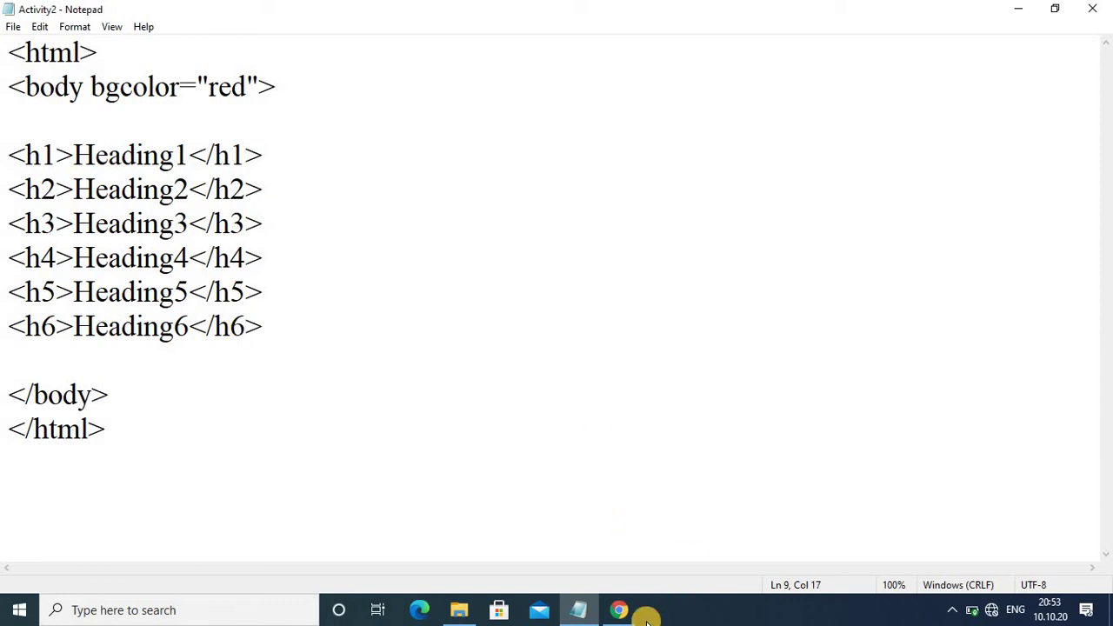
pyautogui.click(620, 611)
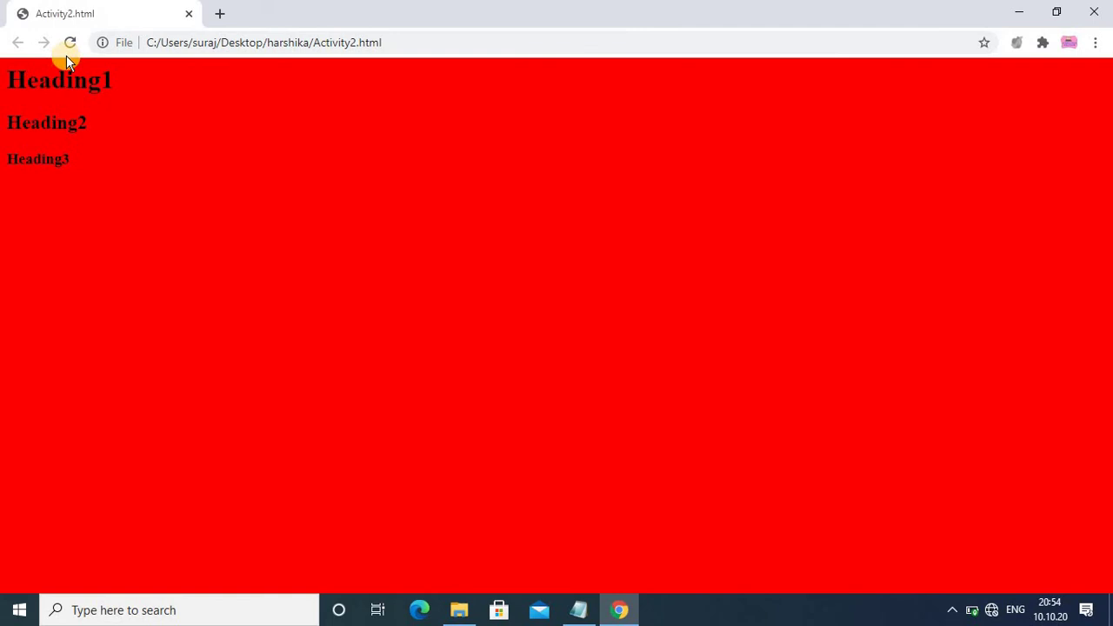
# - Reload the page in Chrome to show all six headings, Heading1 through Heading6
pyautogui.click(71, 45)
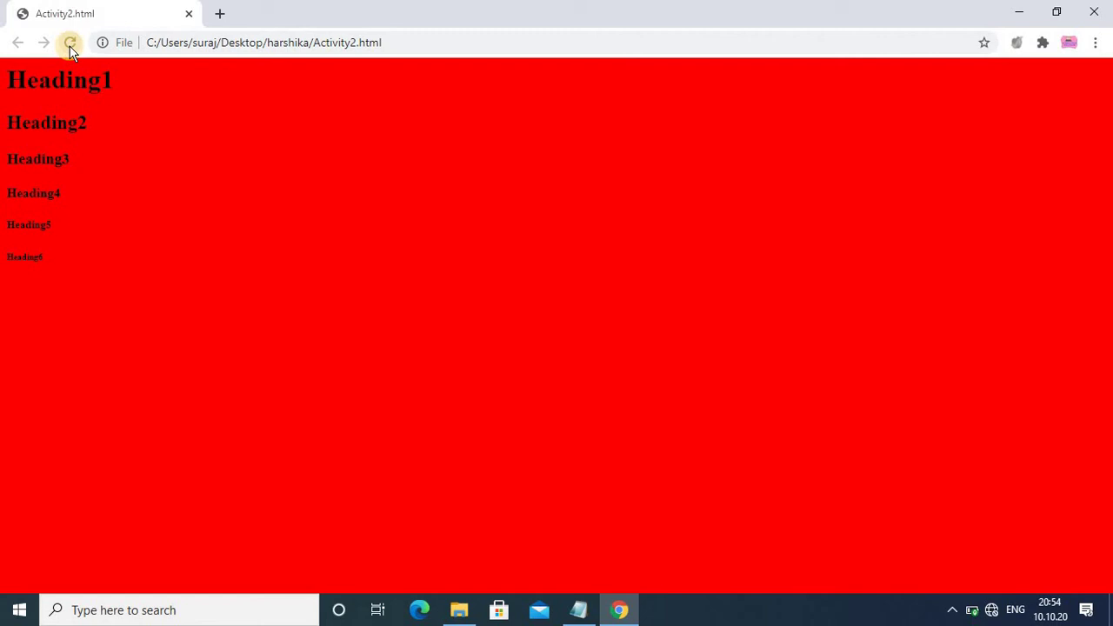
# - Add a <p>HTML program</p> paragraph on a new line after the h6 heading
pyautogui.click(1017, 14)
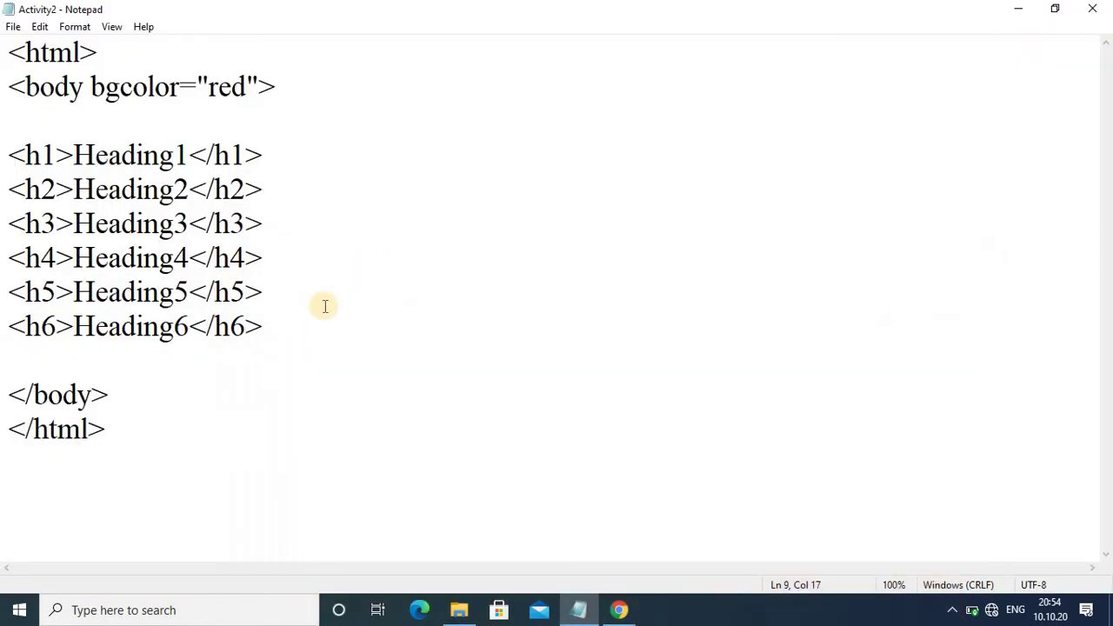
pyautogui.click(285, 320)
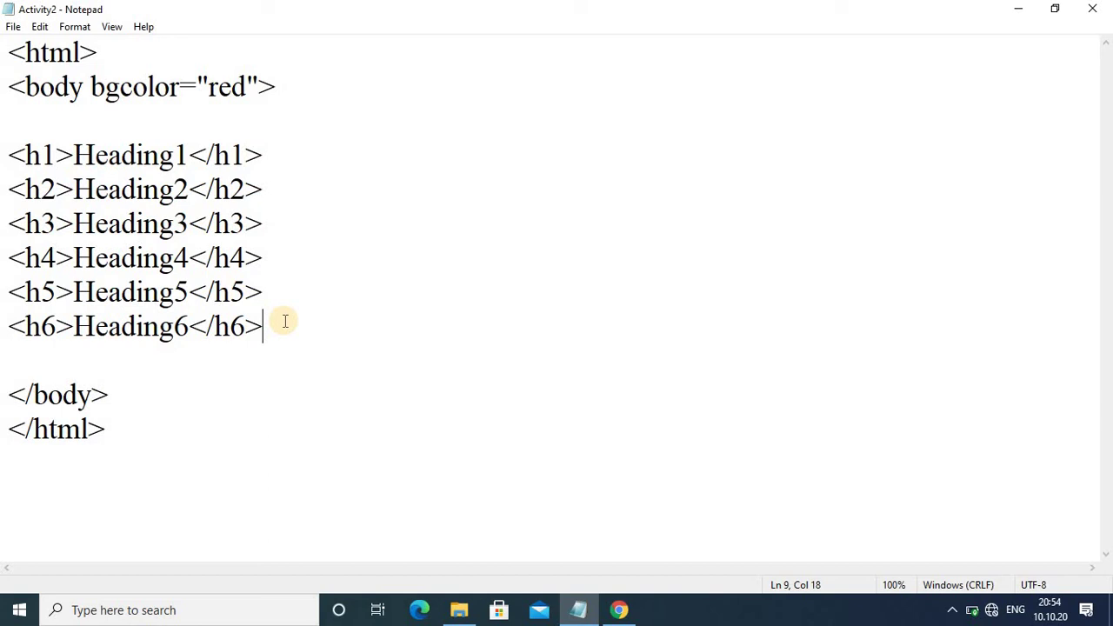
pyautogui.press('Return')
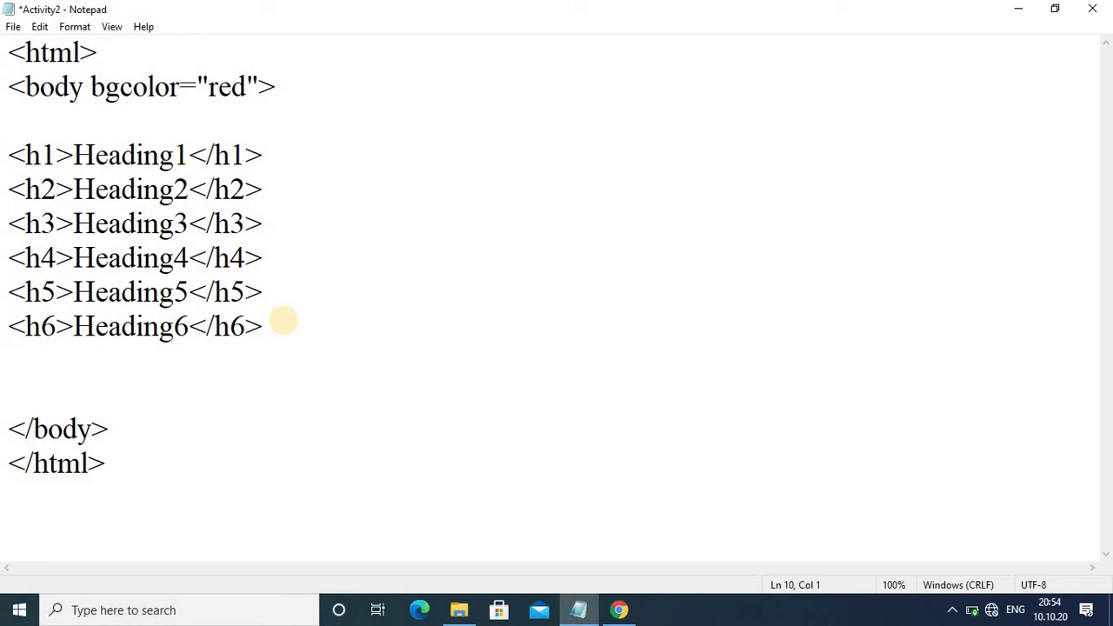
pyautogui.write('<>')
pyautogui.press('Left')
pyautogui.write('p')
pyautogui.press('Right')
pyautogui.write('</>')
pyautogui.press('Left')
pyautogui.write('/')
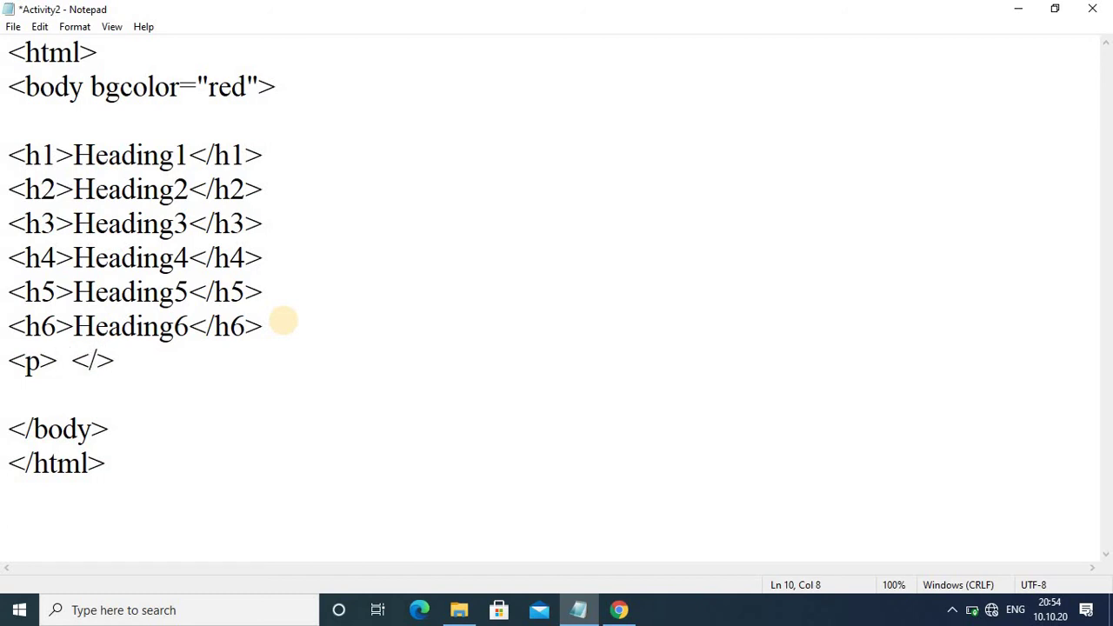
pyautogui.write('p')
pyautogui.click(65, 361)
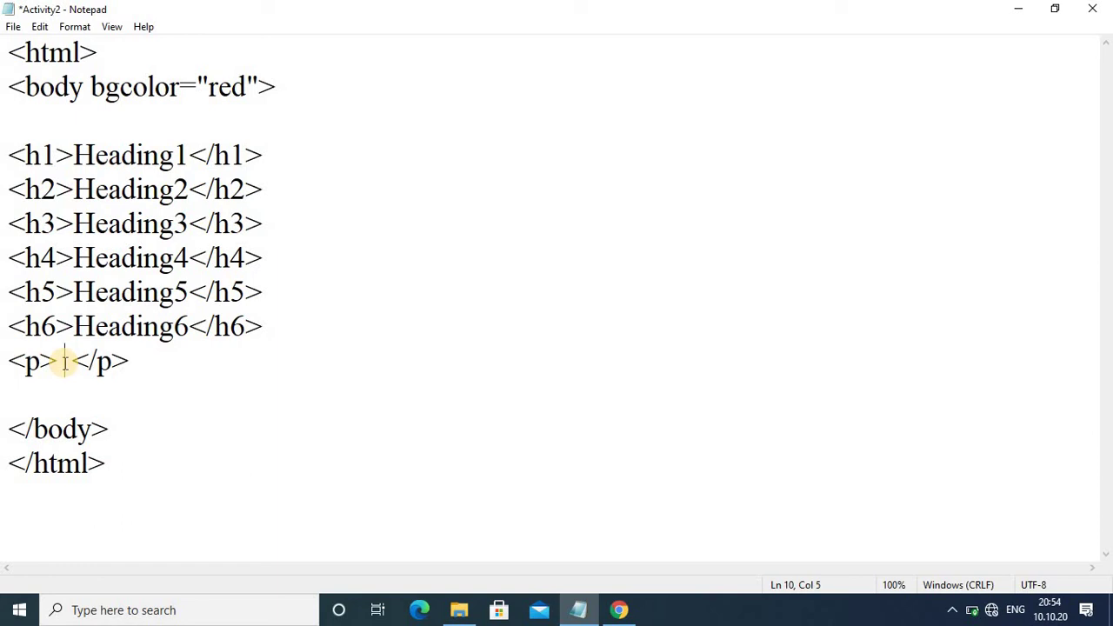
pyautogui.write('HTML p')
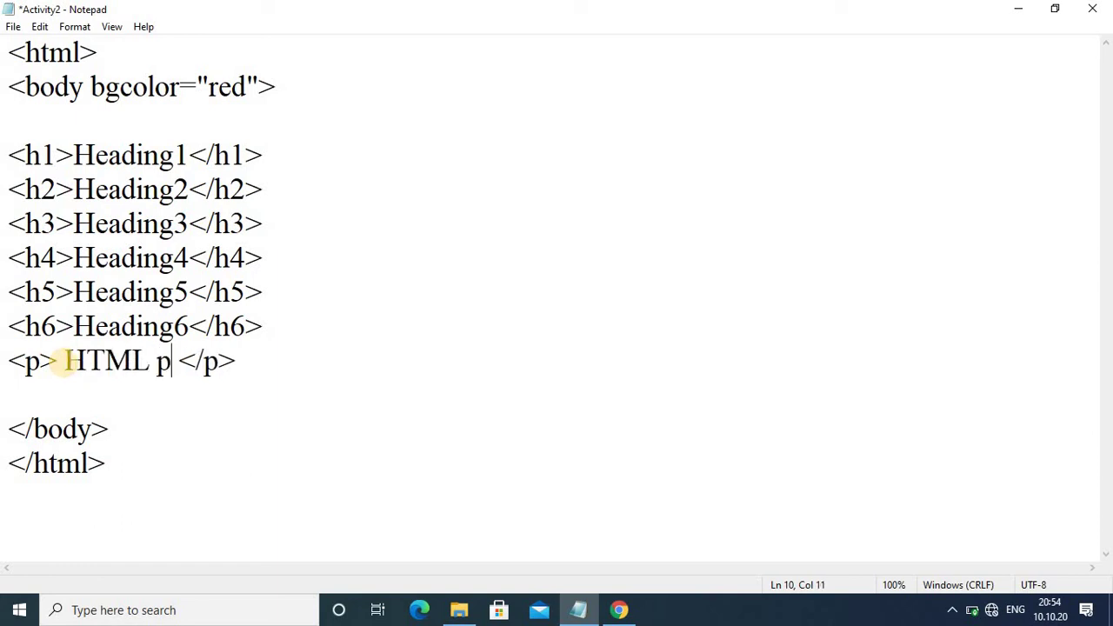
pyautogui.write('rogr')
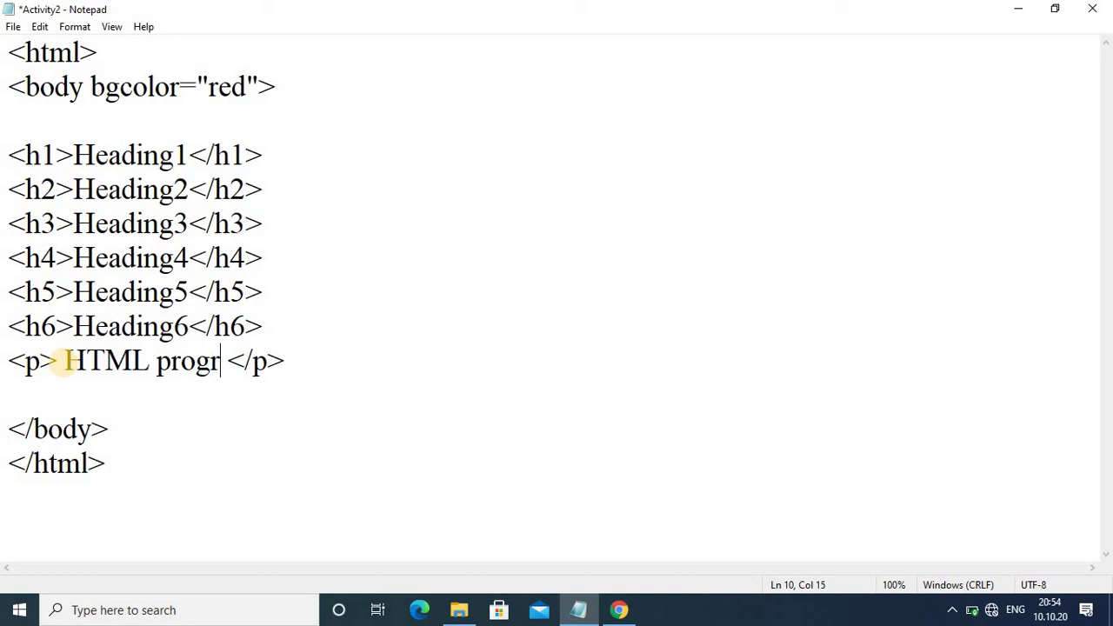
pyautogui.write('am')
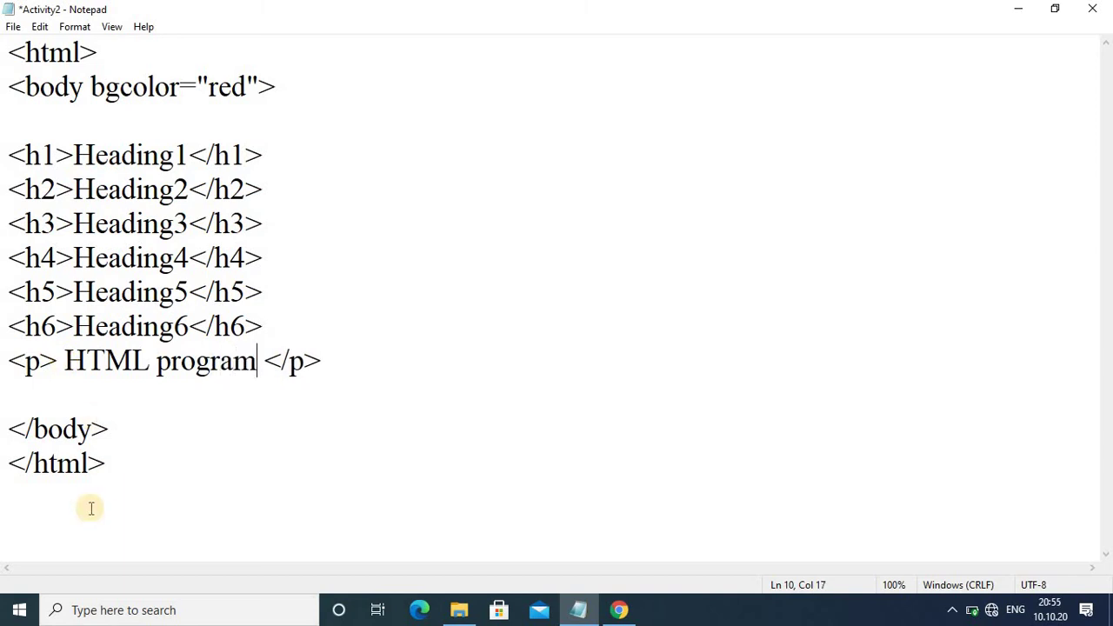
# - Save the file and reload Chrome so the 'HTML program' paragraph appears
pyautogui.click(13, 28)
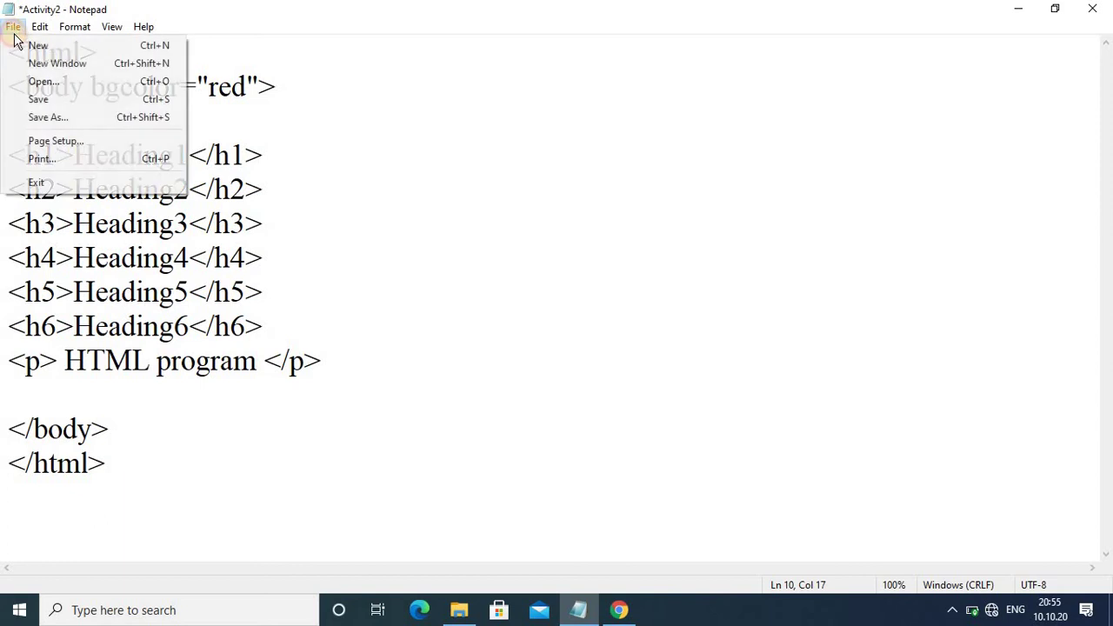
pyautogui.click(46, 101)
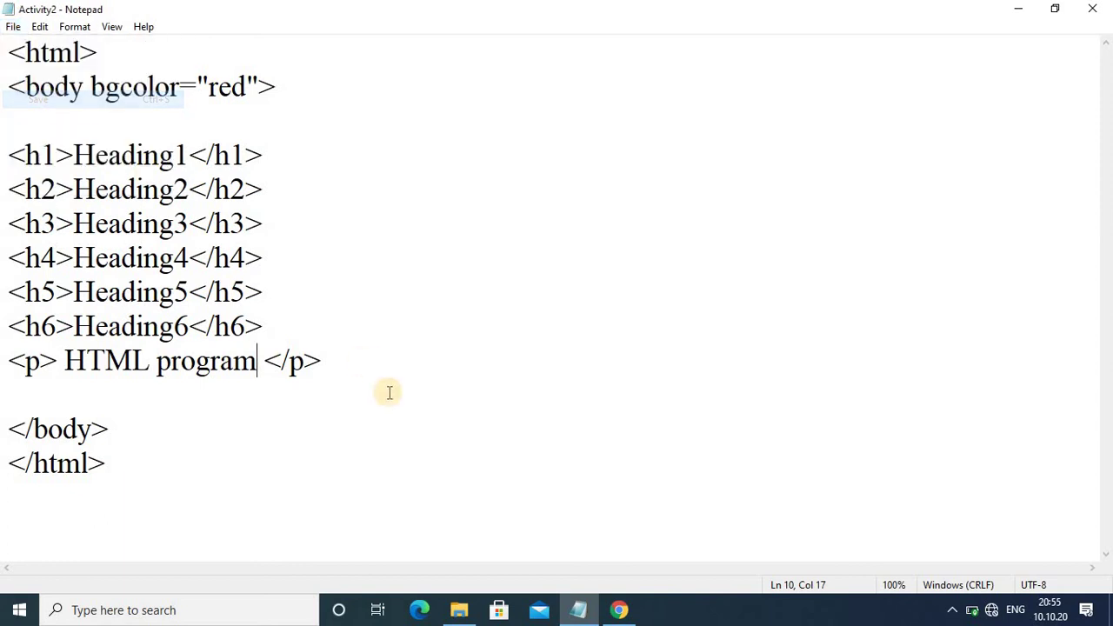
pyautogui.click(619, 610)
pyautogui.click(70, 41)
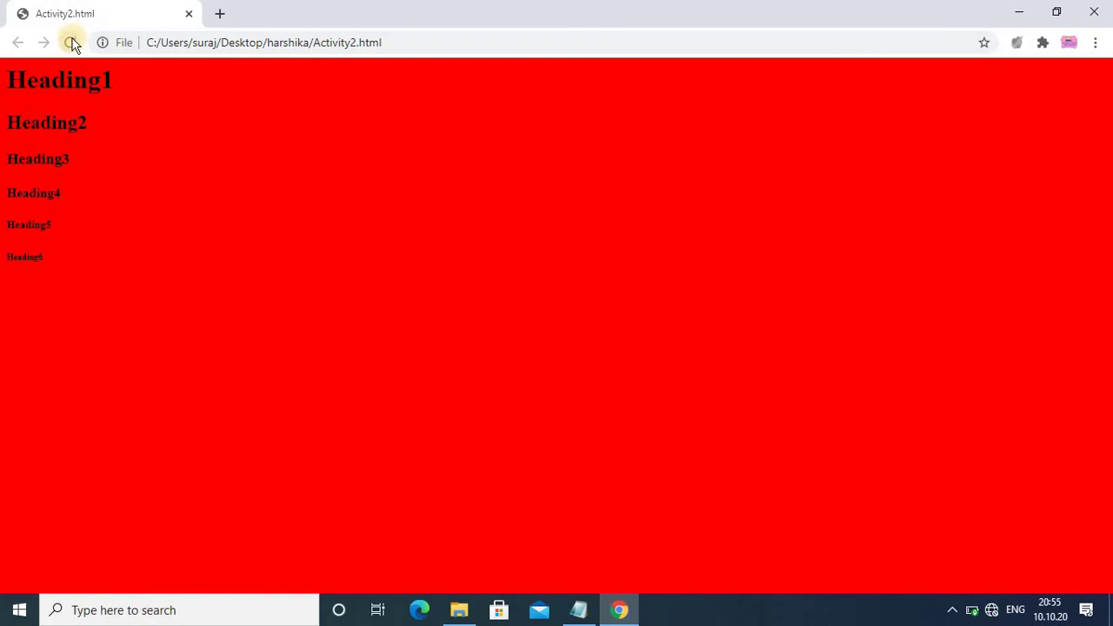
pyautogui.click(72, 42)
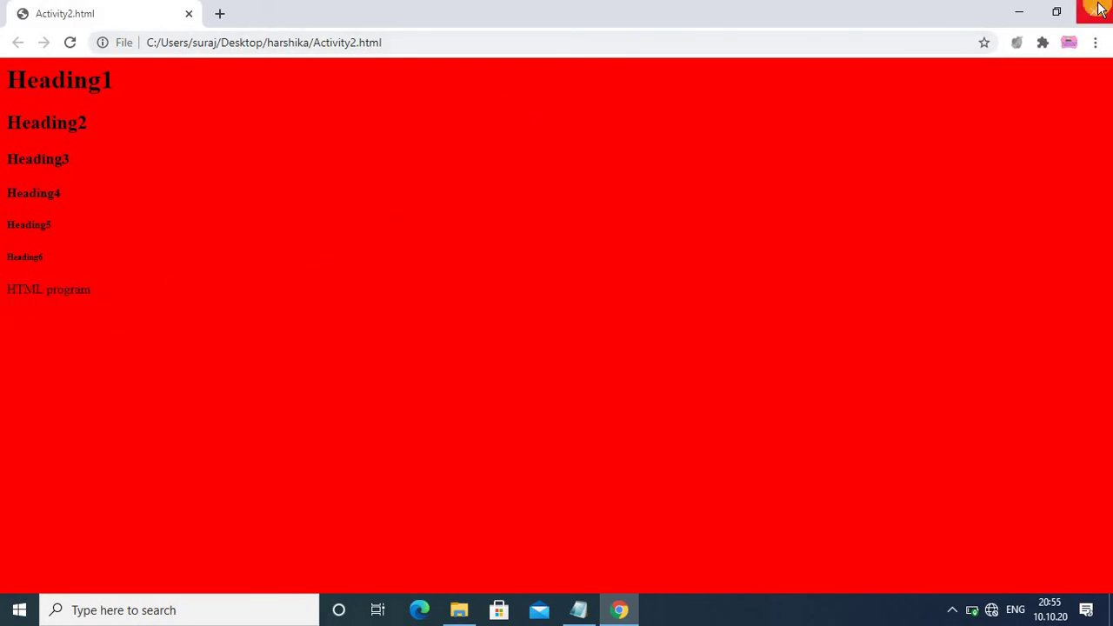
pyautogui.click(1022, 16)
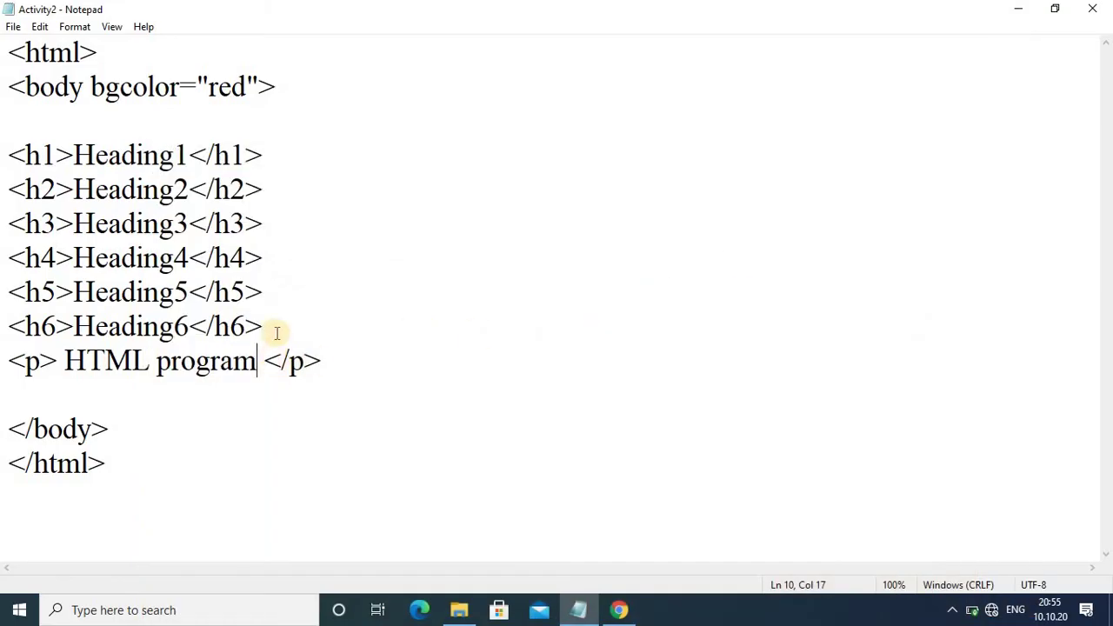
# - Insert an <hr> line directly below the Heading6 line
pyautogui.click(284, 322)
pyautogui.press('Return')
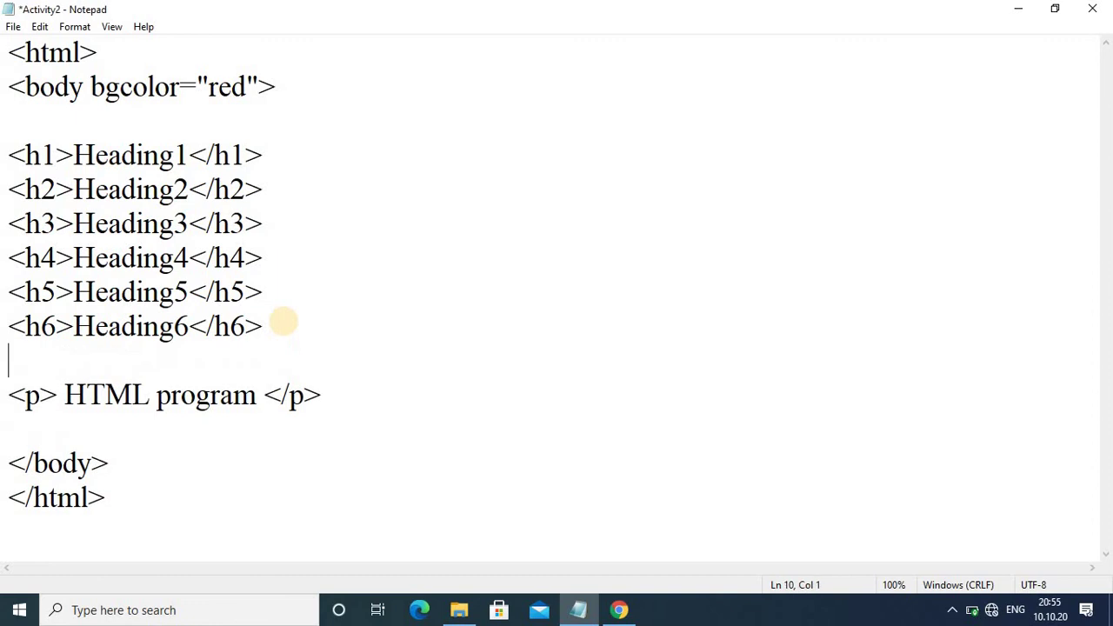
pyautogui.write('<>')
pyautogui.write('hr')
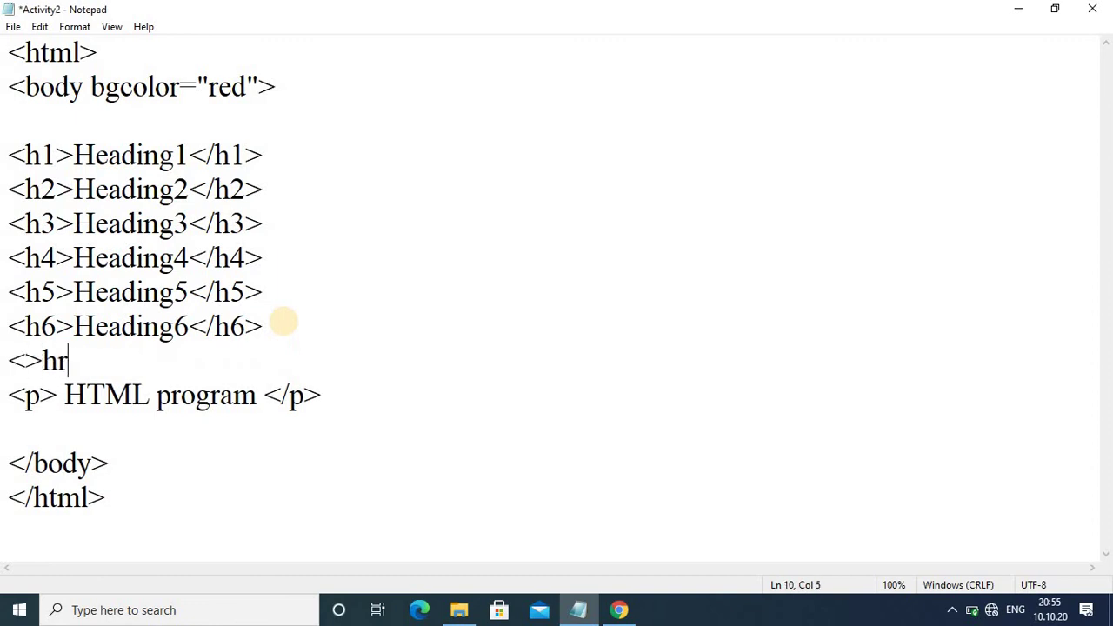
pyautogui.press('BackSpace')
pyautogui.press('BackSpace')
pyautogui.press('BackSpace')
pyautogui.write('h')
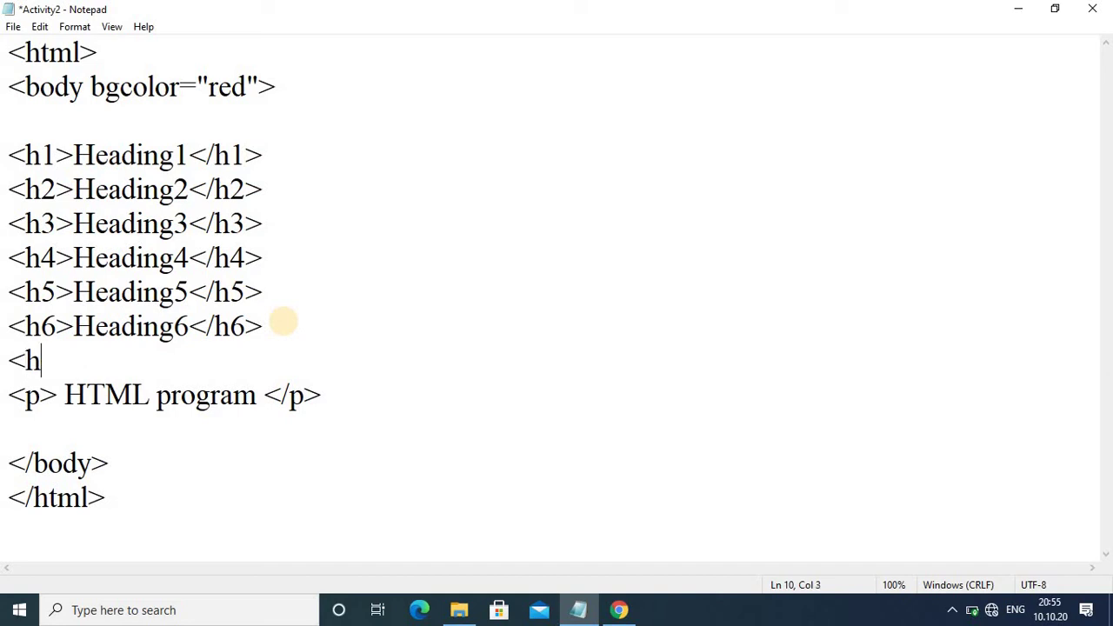
pyautogui.write('t')
pyautogui.press('BackSpace')
pyautogui.write('r')
pyautogui.write('>')
# - Save the file and reload Chrome to show the horizontal rule
pyautogui.click(13, 26)
pyautogui.click(35, 103)
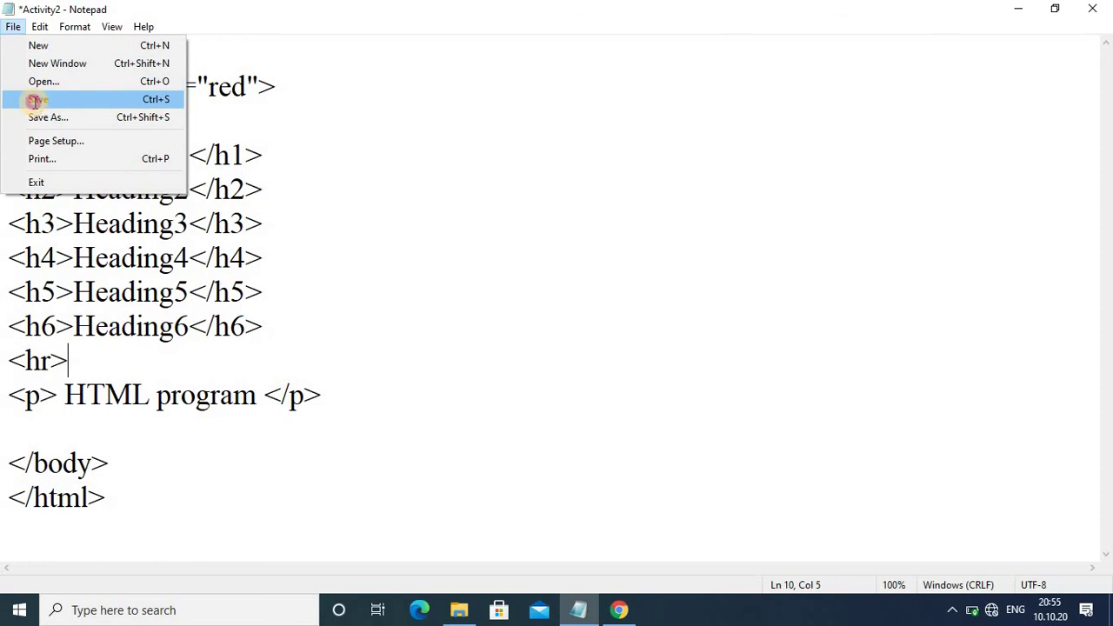
pyautogui.click(618, 608)
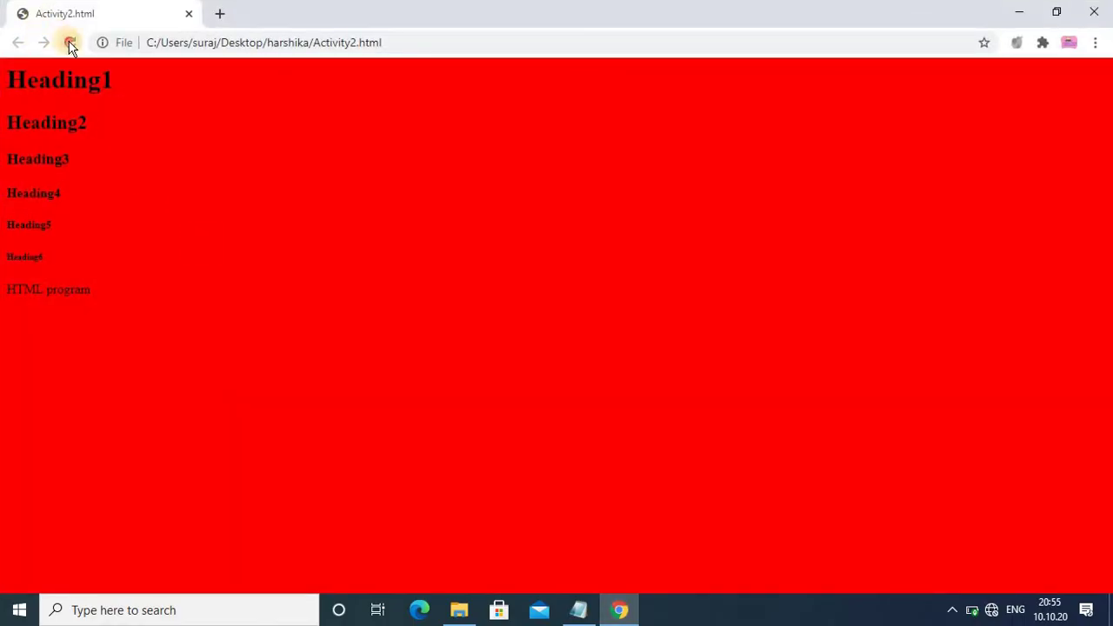
pyautogui.click(70, 42)
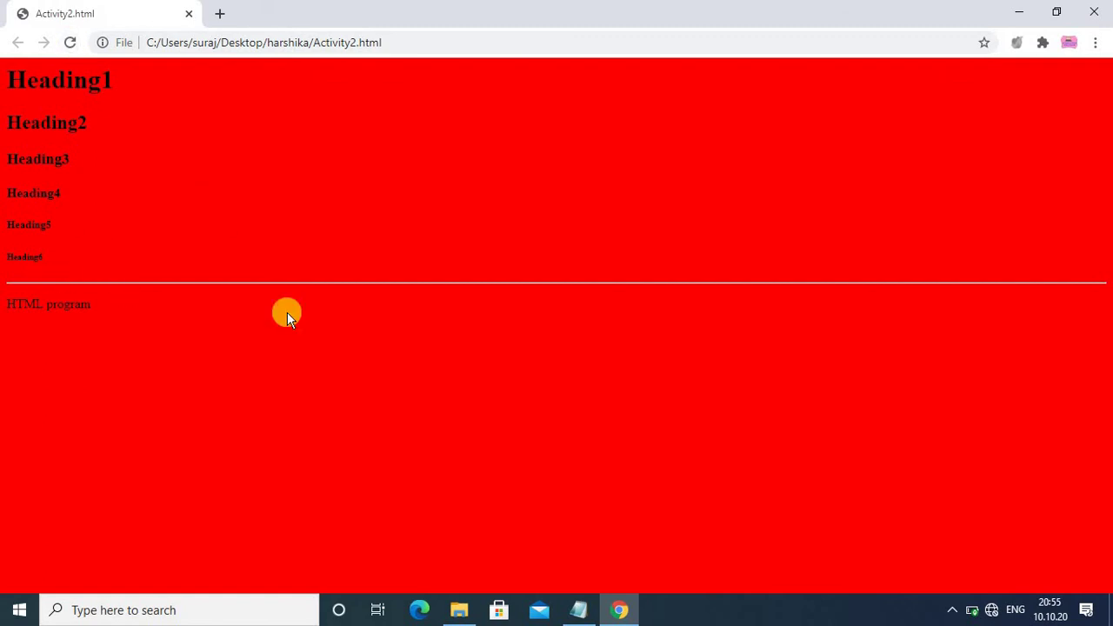
pyautogui.click(1022, 11)
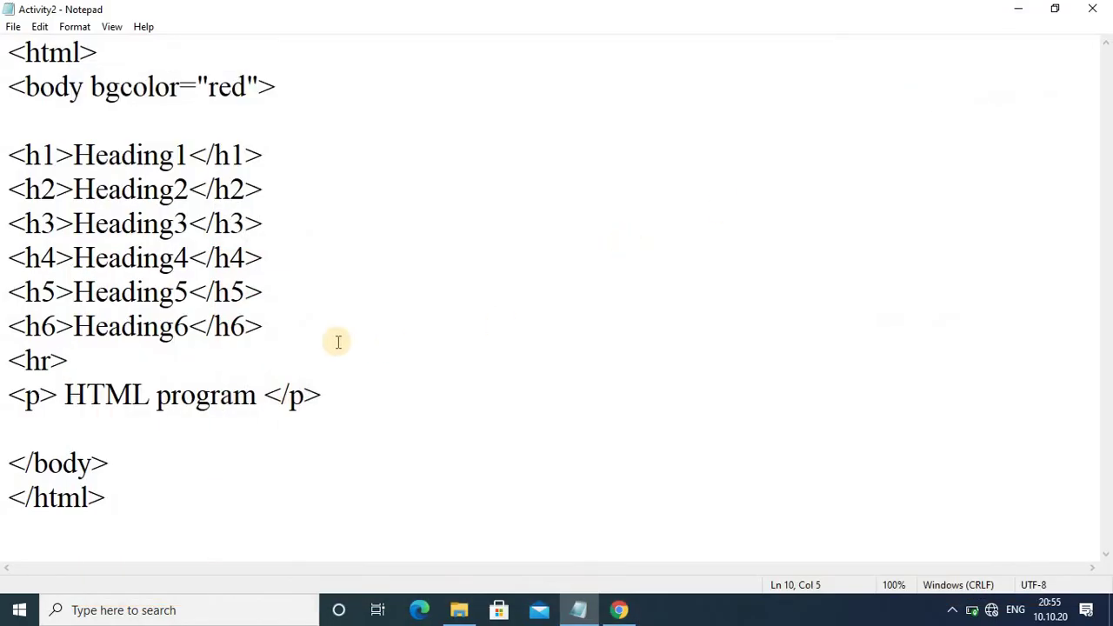
# - Add a second <hr> line beneath the first rule
pyautogui.press('Return')
pyautogui.write('<')
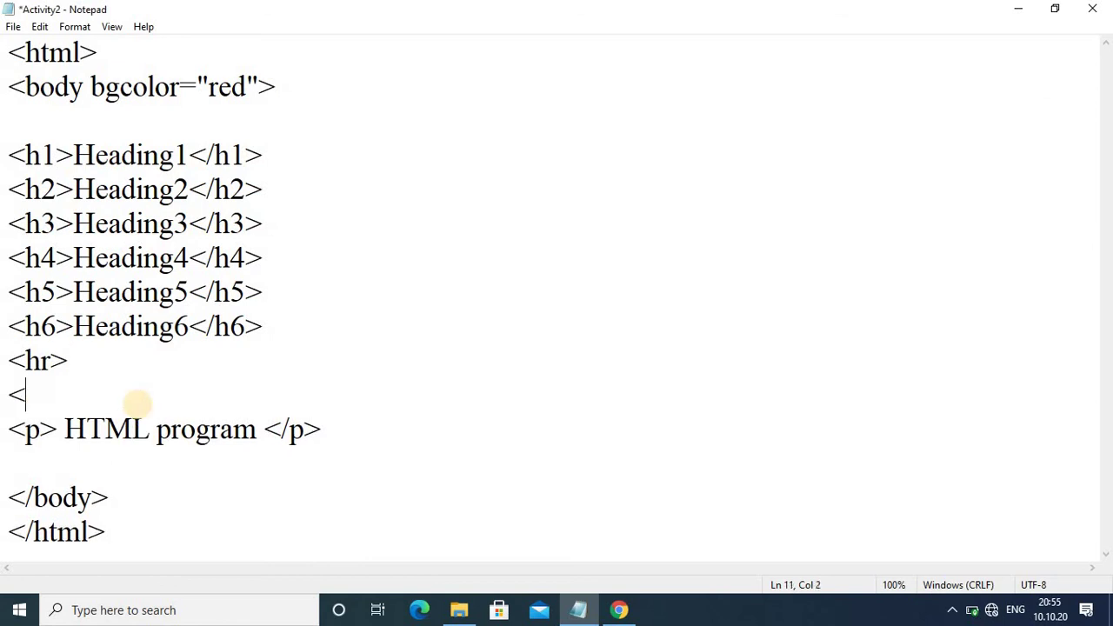
pyautogui.write('>')
pyautogui.press('Left')
pyautogui.write('h')
pyautogui.write('r')
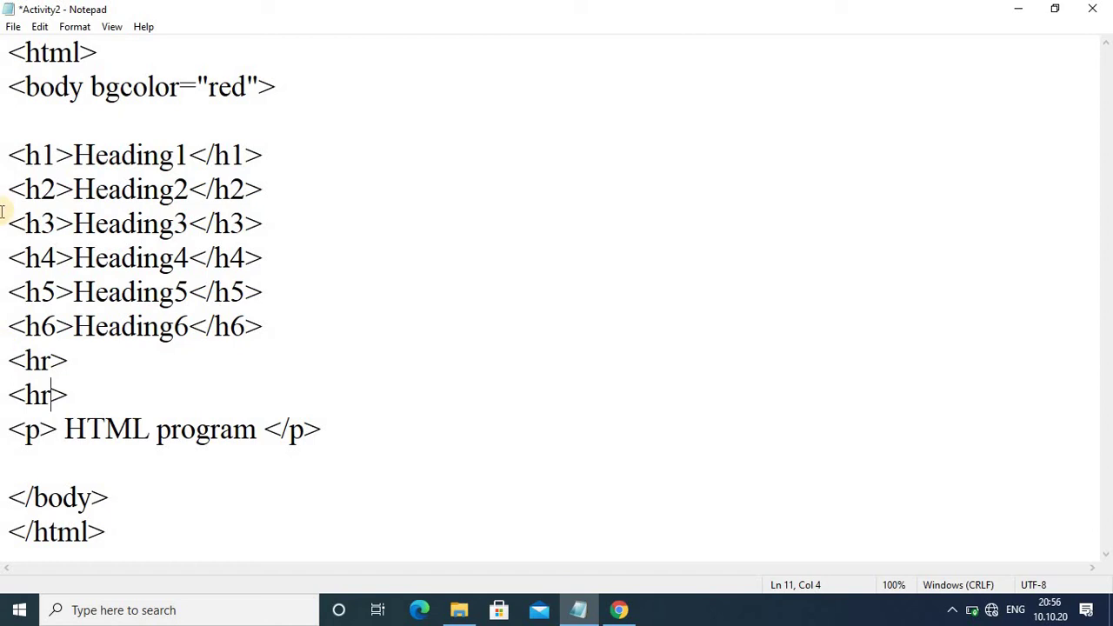
# - Save the file and reload the page in Chrome
pyautogui.click(13, 26)
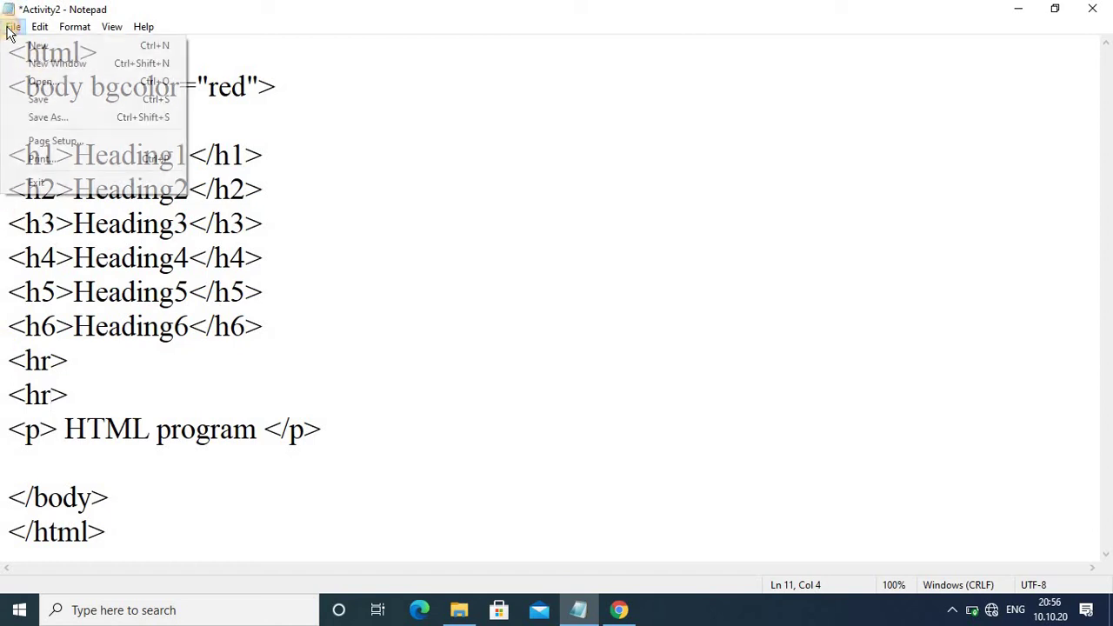
pyautogui.click(51, 105)
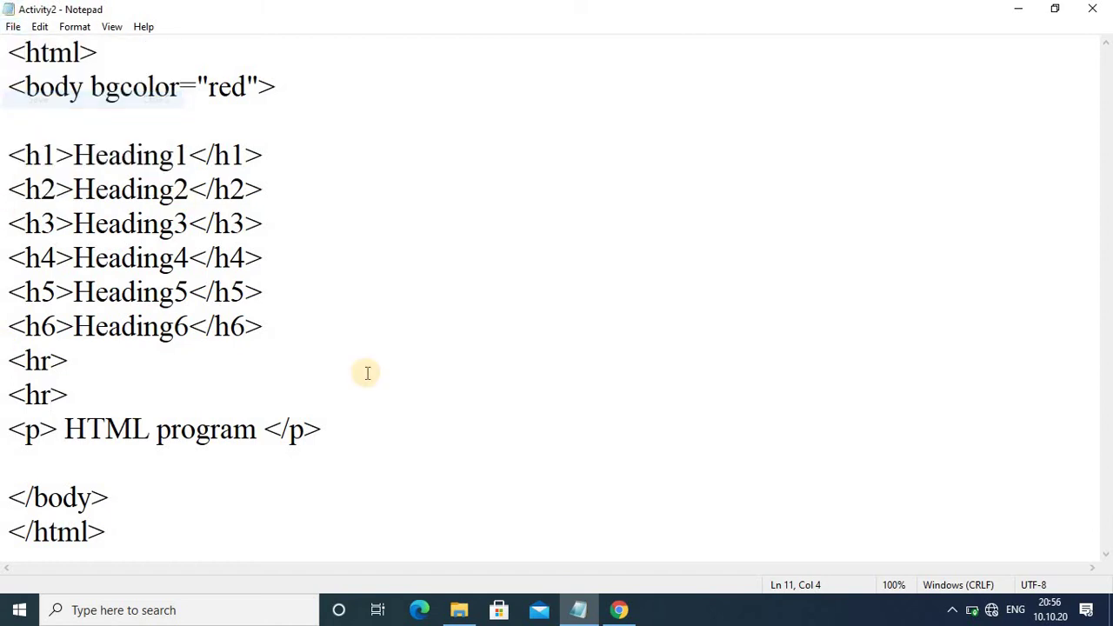
pyautogui.click(620, 610)
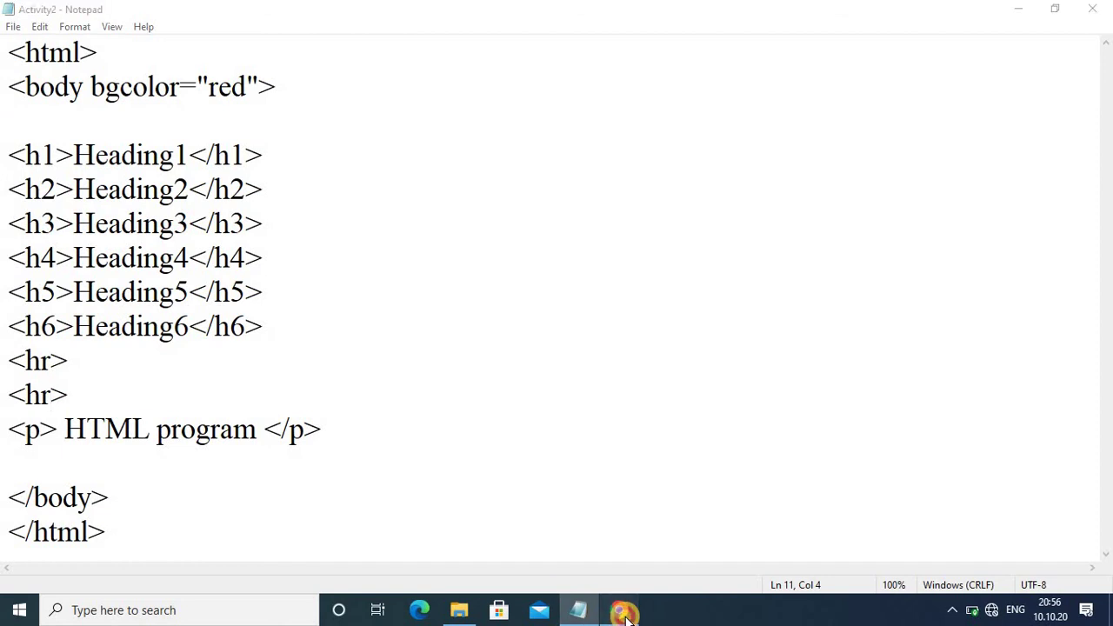
pyautogui.click(70, 46)
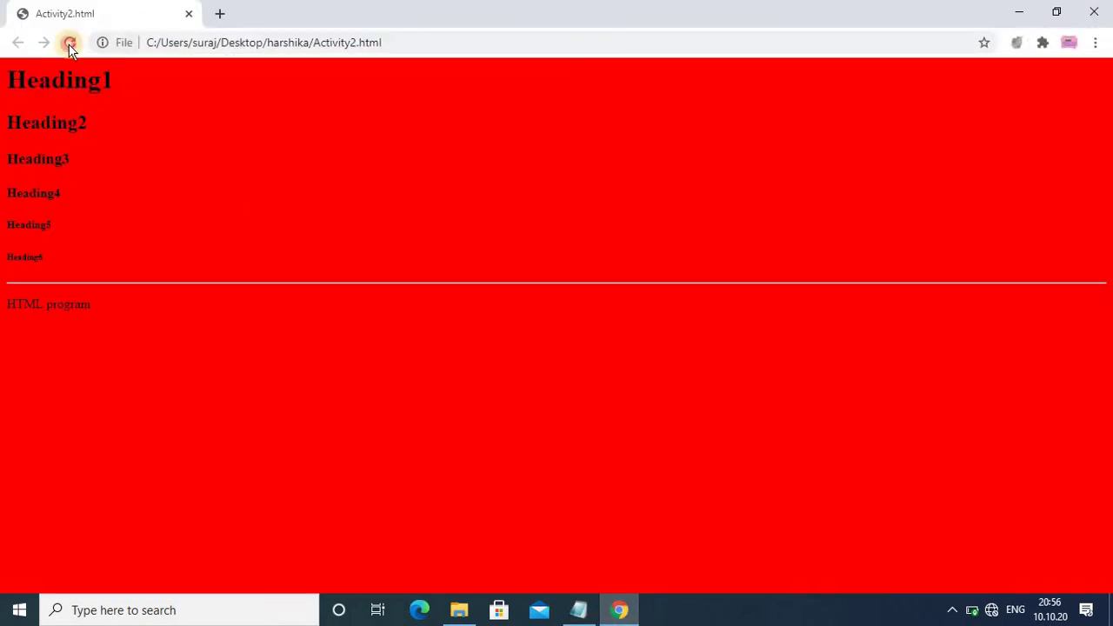